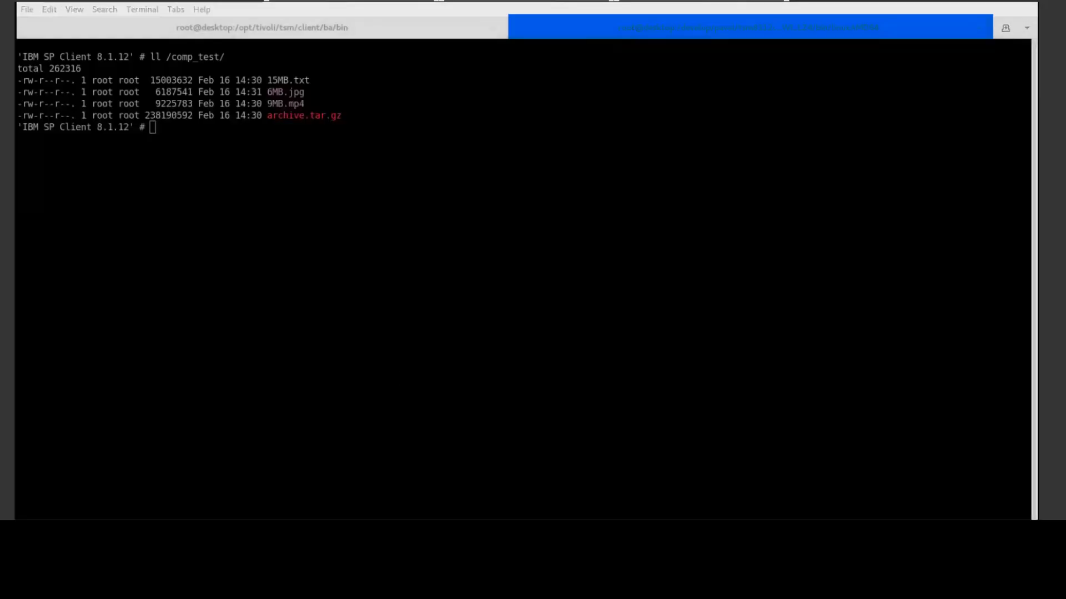
{"action": "left_click", "coordinate": [218, 37]}
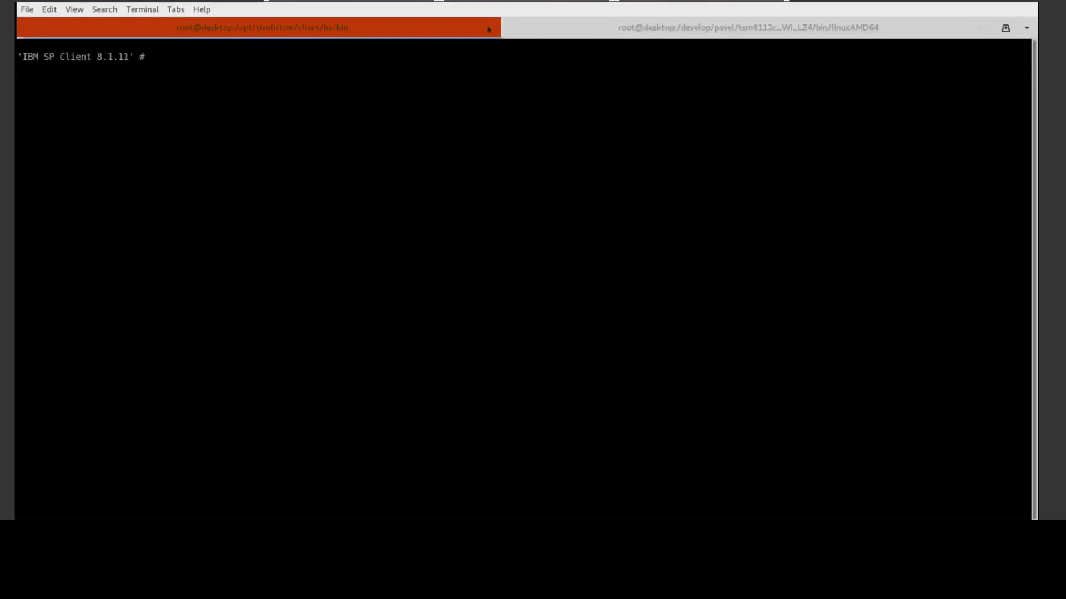
{"action": "key", "text": "ctrl+Page_Down"}
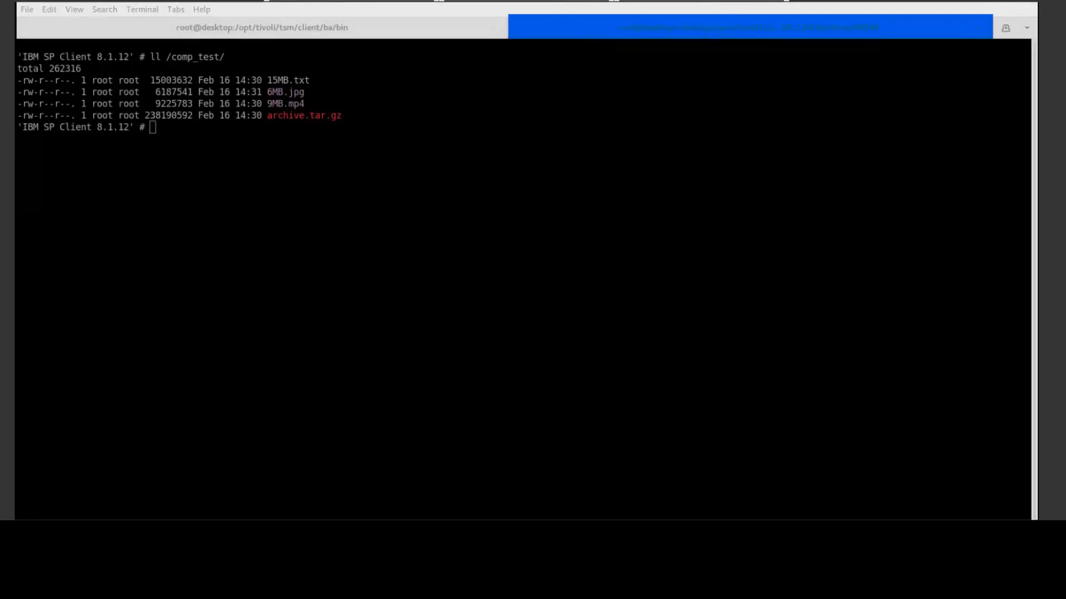
{"action": "left_click", "coordinate": [402, 231]}
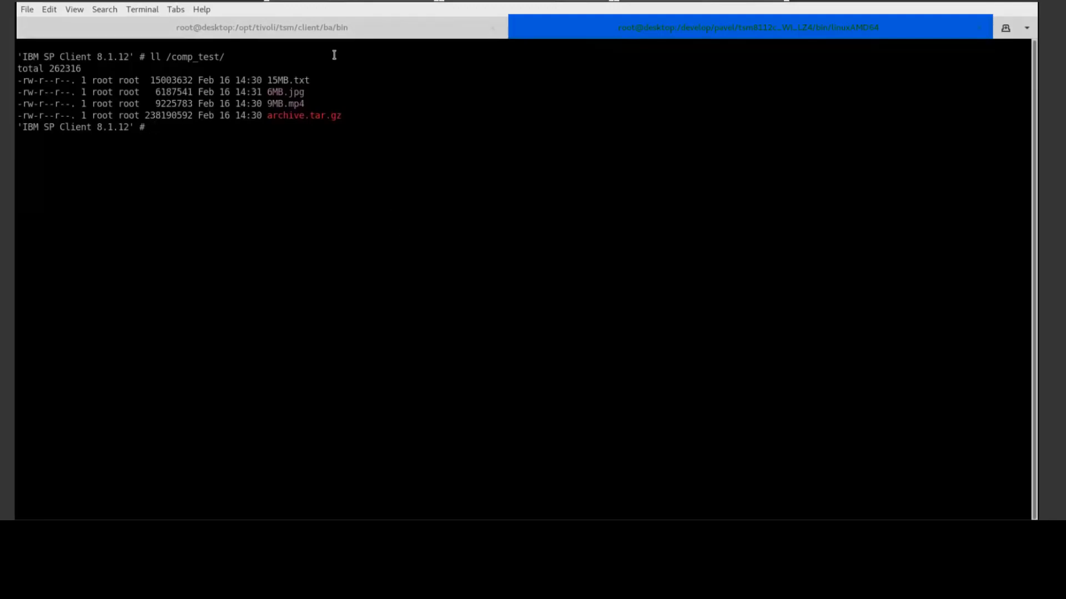
{"action": "left_click", "coordinate": [245, 28]}
{"action": "type", "text": "vi "}
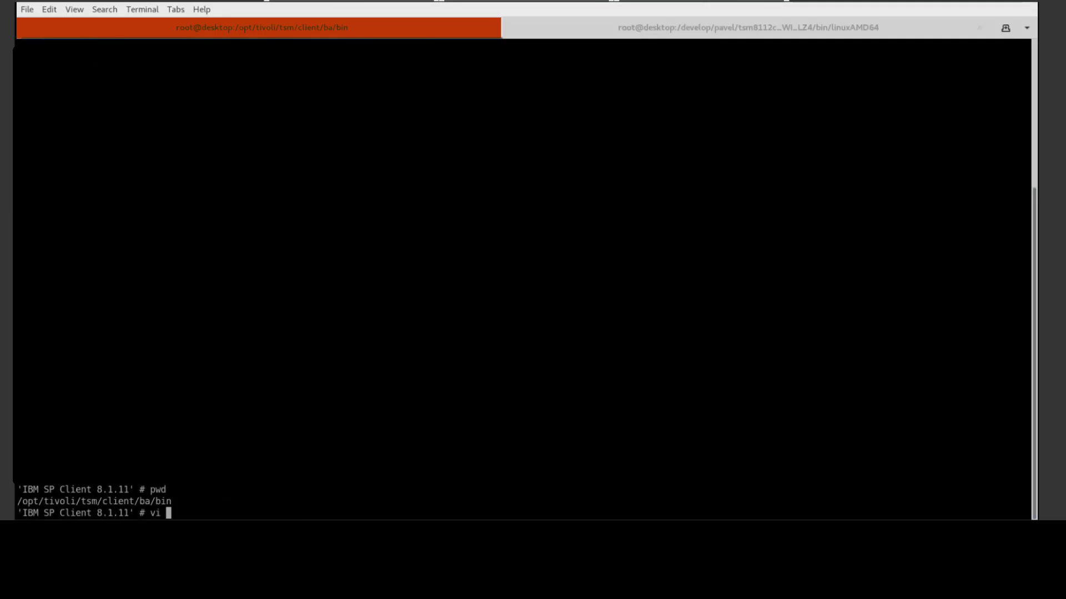
{"action": "type", "text": "./dsm.sys"}
{"action": "key", "text": "Return"}
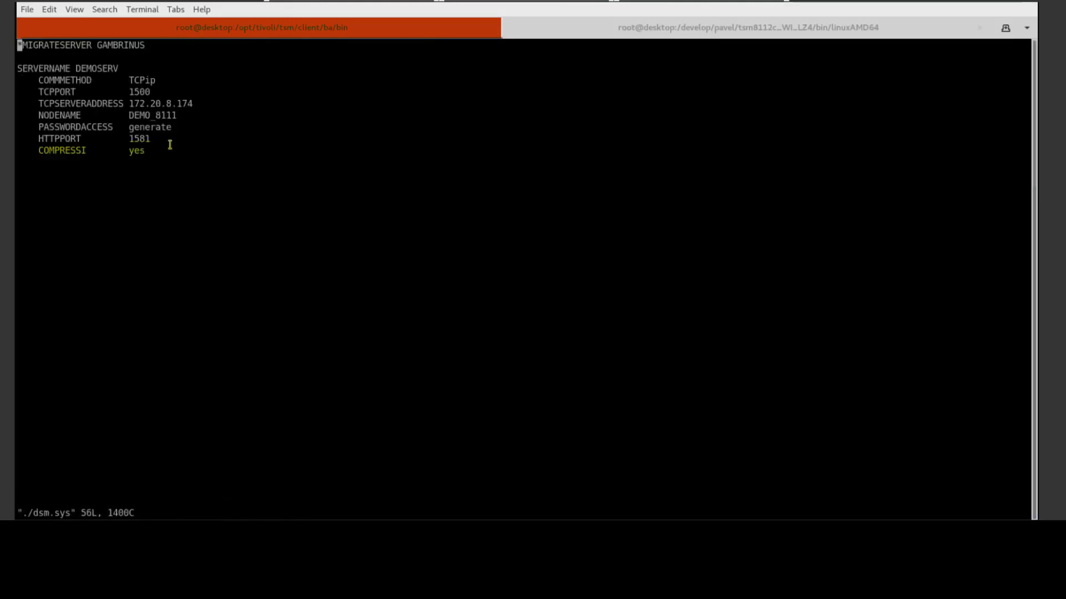
{"action": "left_click_drag", "start_coordinate": [168, 147], "coordinate": [18, 68]}
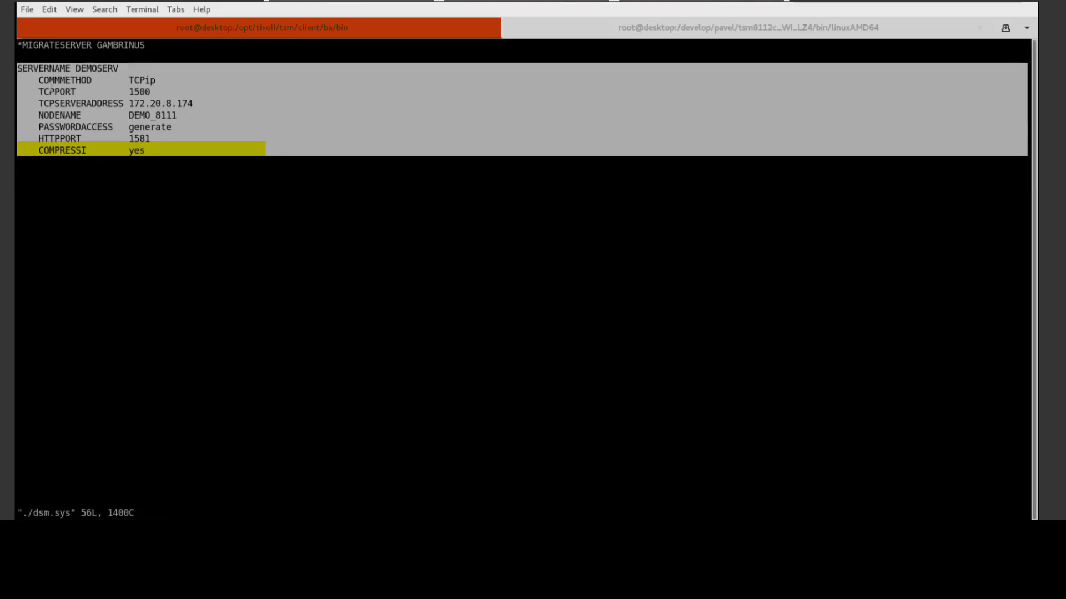
{"action": "type", "text": ":Q"}
{"action": "key", "text": "BackSpace"}
{"action": "type", "text": "q!"}
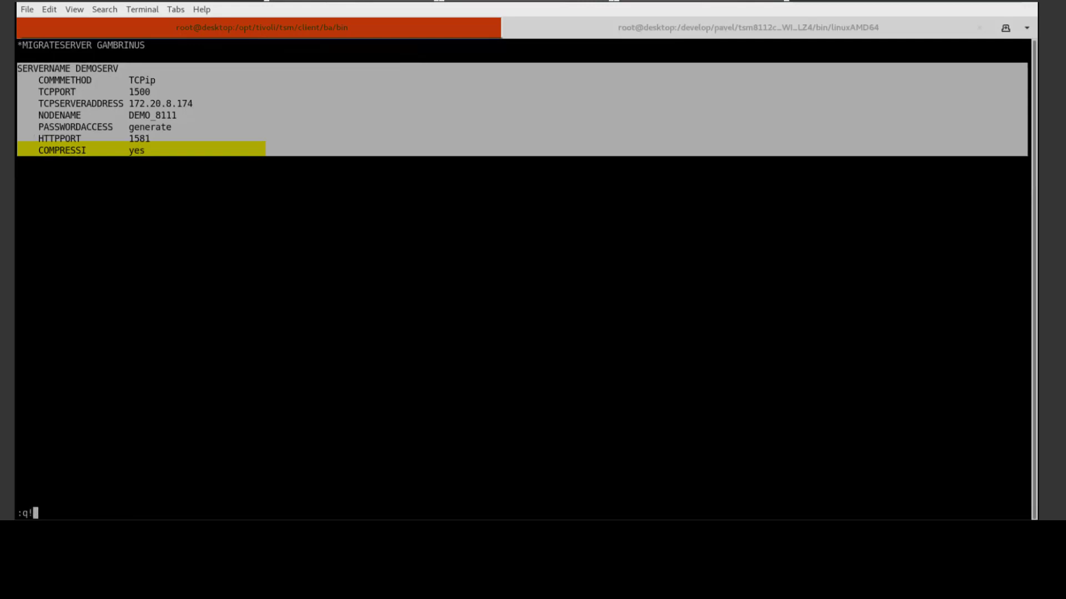
{"action": "key", "text": "Return"}
{"action": "key", "text": "Up"}
{"action": "key", "text": "BackSpace"}
{"action": "key", "text": "BackSpace"}
{"action": "key", "text": "BackSpace"}
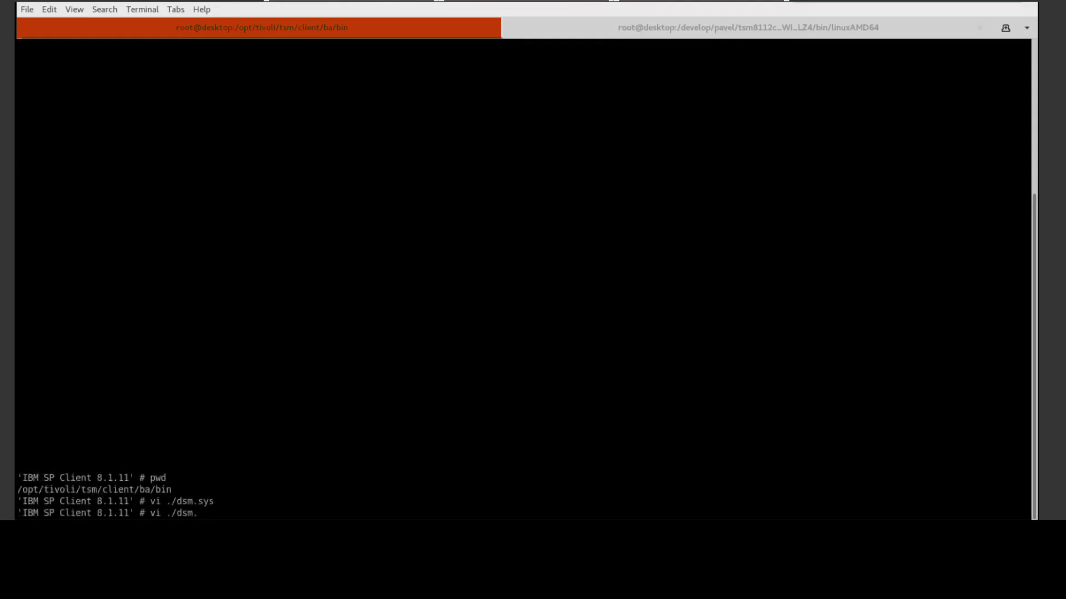
{"action": "type", "text": "opt"}
{"action": "key", "text": "Return"}
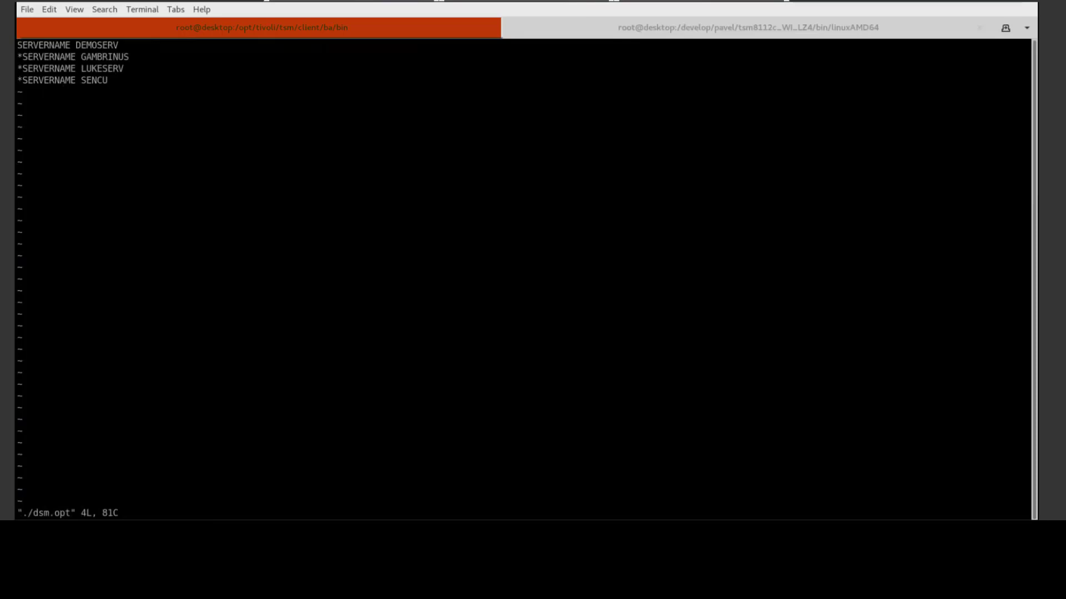
{"action": "type", "text": ":q!"}
{"action": "key", "text": "Return"}
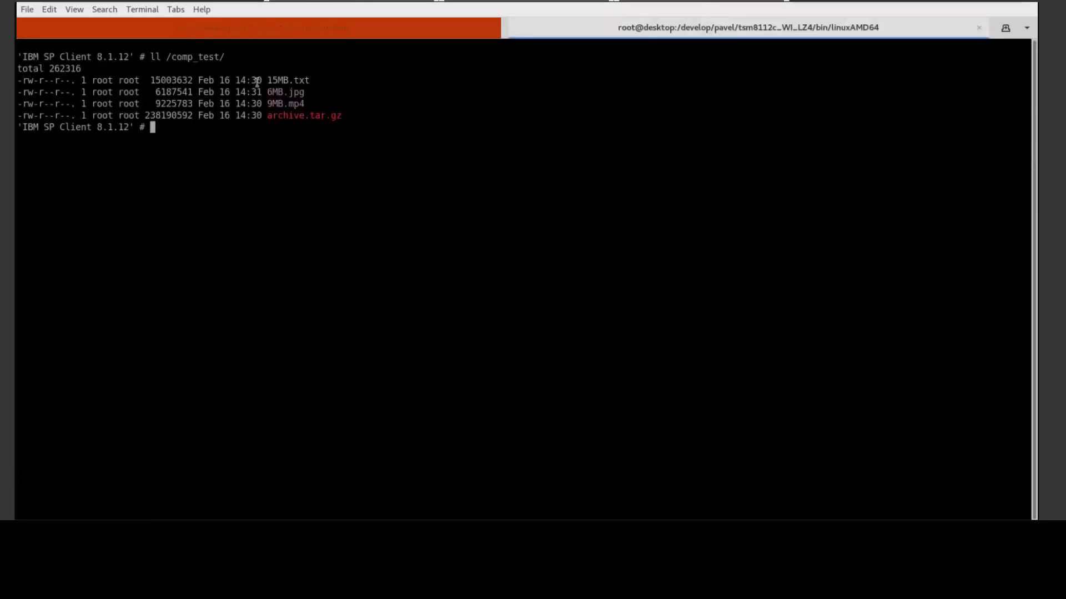
Step: Clear the screen and back up /comp_test/15MB.txt with 8.1.11, highlighting the 75% compression result
{"action": "key", "text": "ctrl+l"}
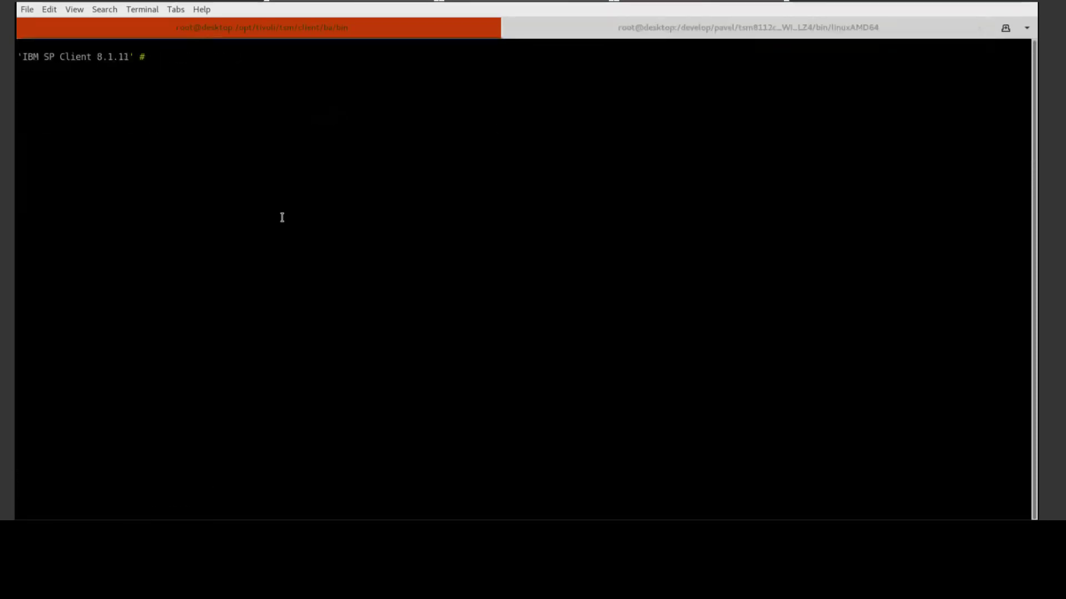
{"action": "type", "text": "dsmc ba /comp_test/"}
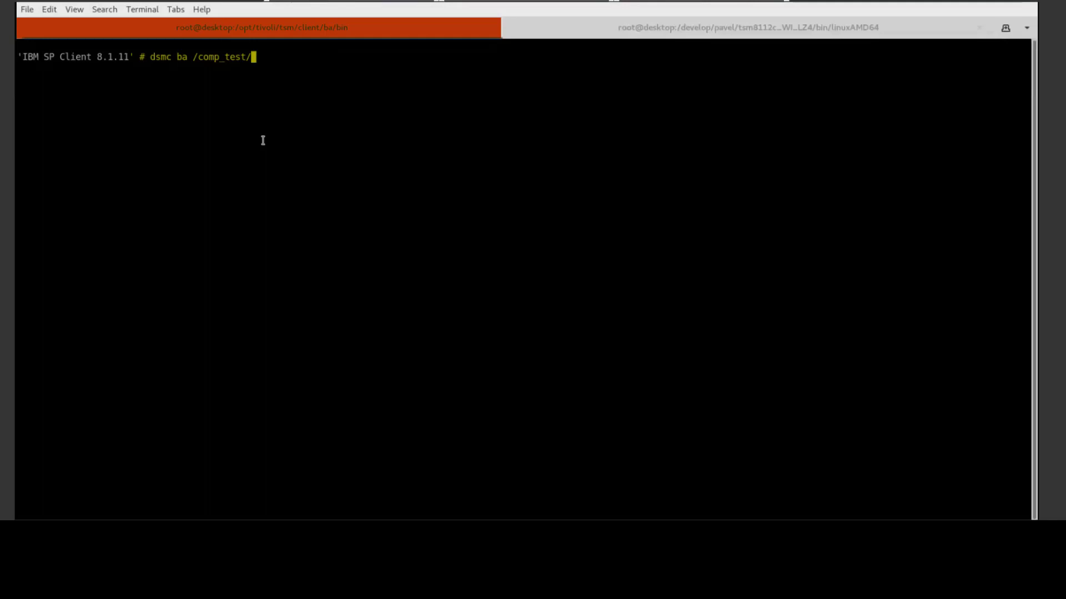
{"action": "type", "text": "15MB.txt"}
{"action": "key", "text": "Return"}
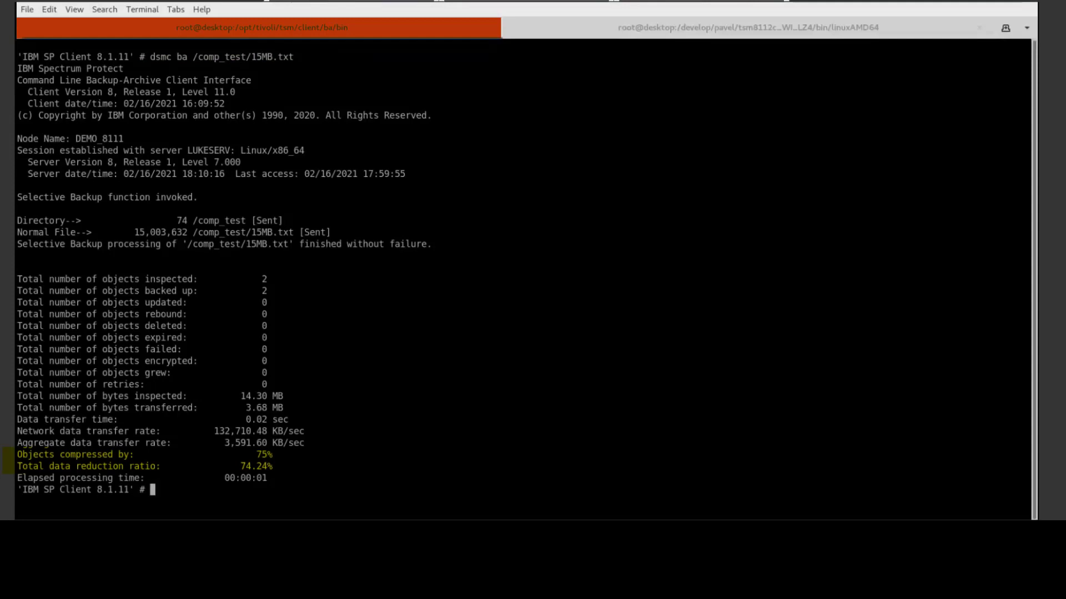
{"action": "triple_click", "coordinate": [113, 453]}
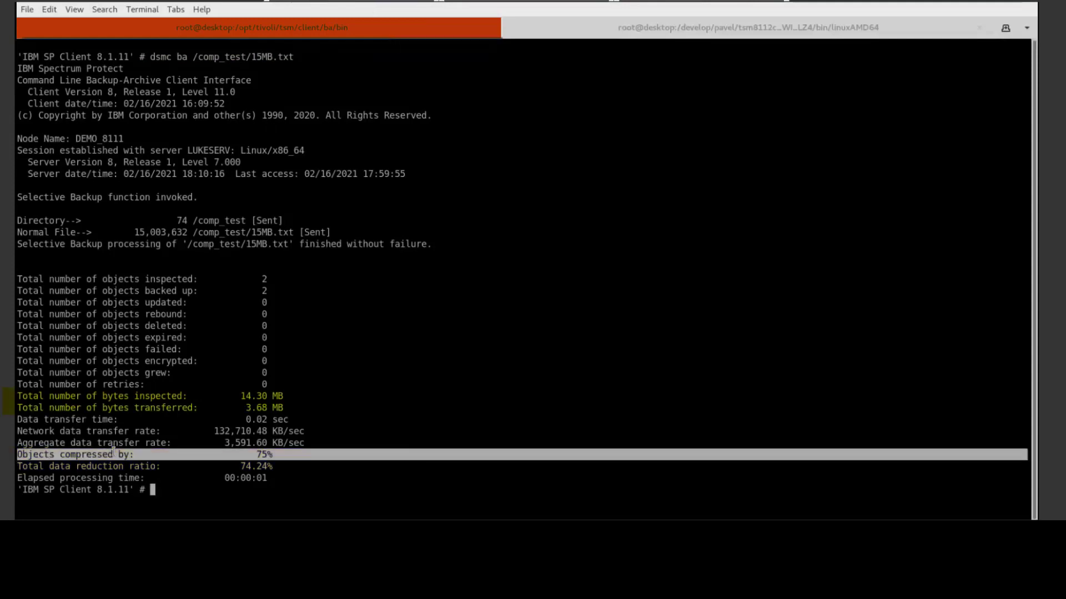
{"action": "mouse_move", "coordinate": [19, 414]}
{"action": "left_mouse_down"}
{"action": "mouse_move", "coordinate": [43, 381]}
{"action": "mouse_move", "coordinate": [19, 394]}
{"action": "left_mouse_up"}
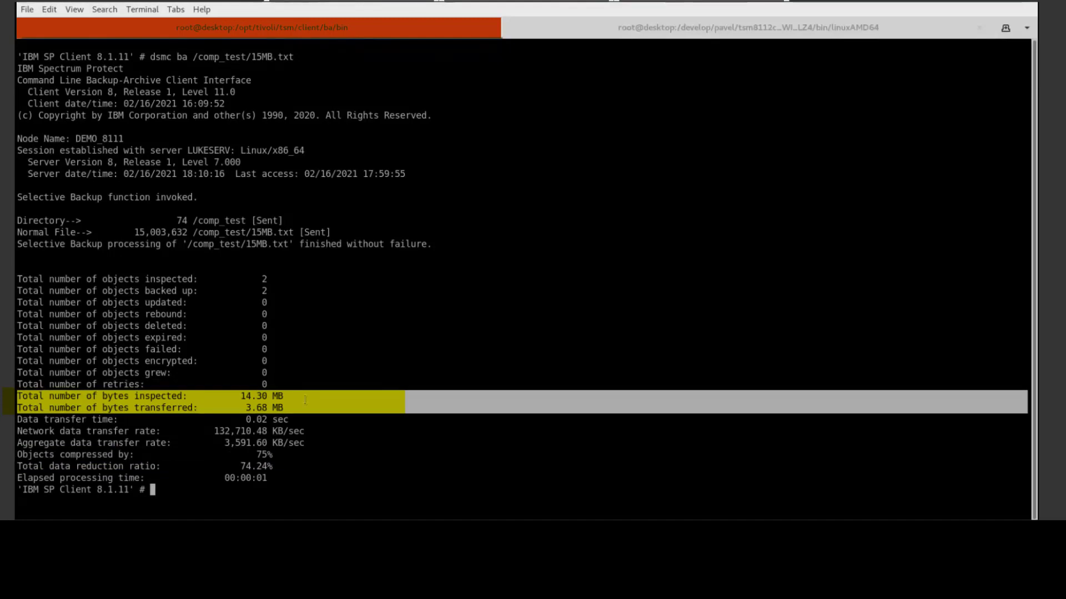
Step: Run the detailed backup query for 15MB.txt and highlight its LZW compression type line
{"action": "type", "text": "dsmc q ba /comp_test/15MB.txt "}
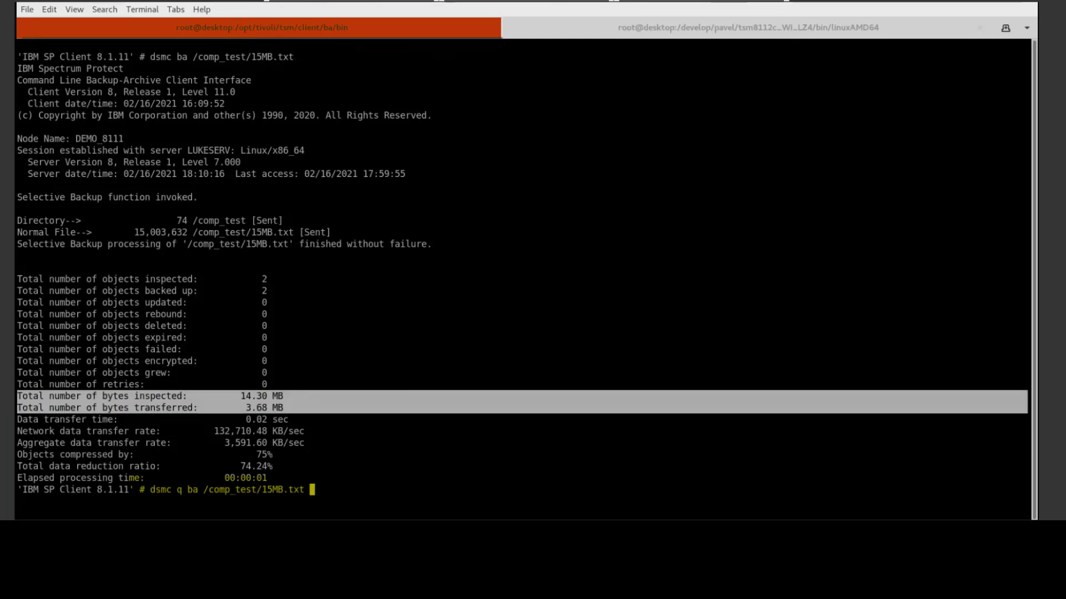
{"action": "type", "text": "-detail"}
{"action": "key", "text": "Return"}
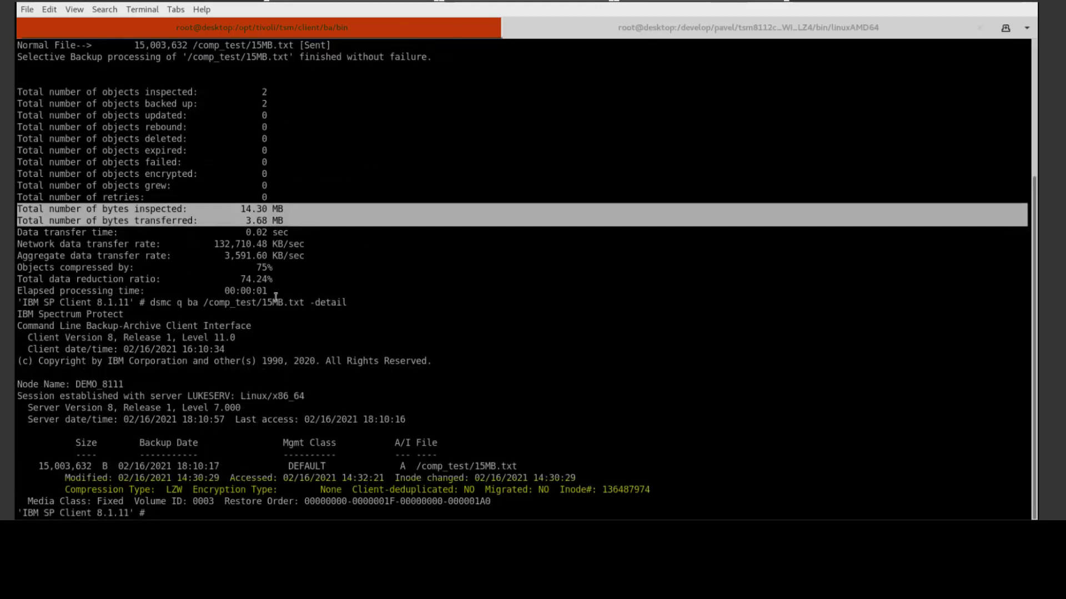
{"action": "triple_click", "coordinate": [127, 490]}
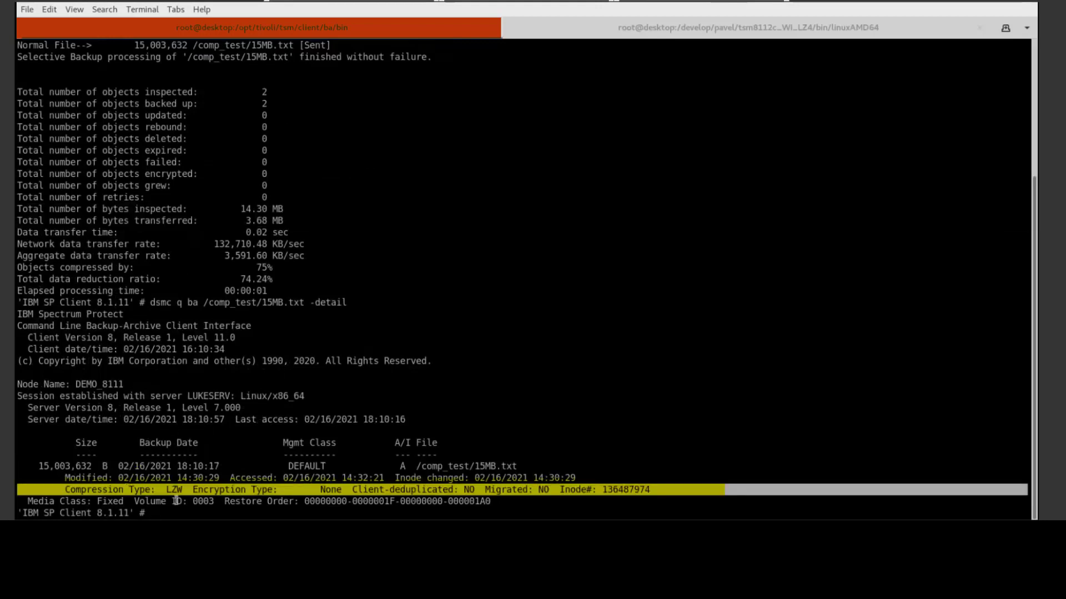
{"action": "left_click_drag", "start_coordinate": [182, 490], "coordinate": [143, 491]}
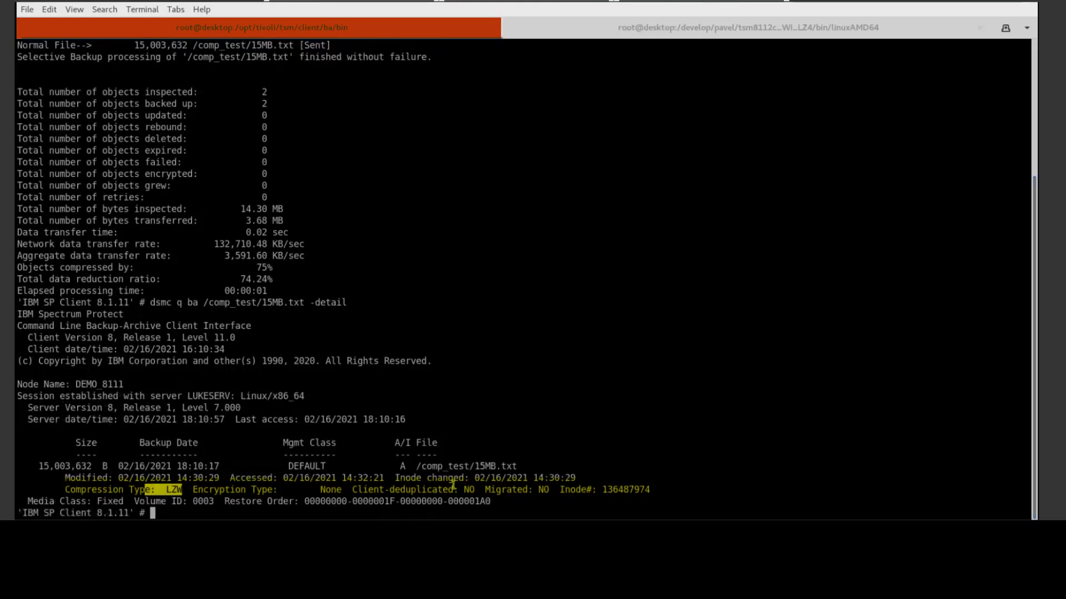
{"action": "left_click_drag", "start_coordinate": [475, 489], "coordinate": [293, 490]}
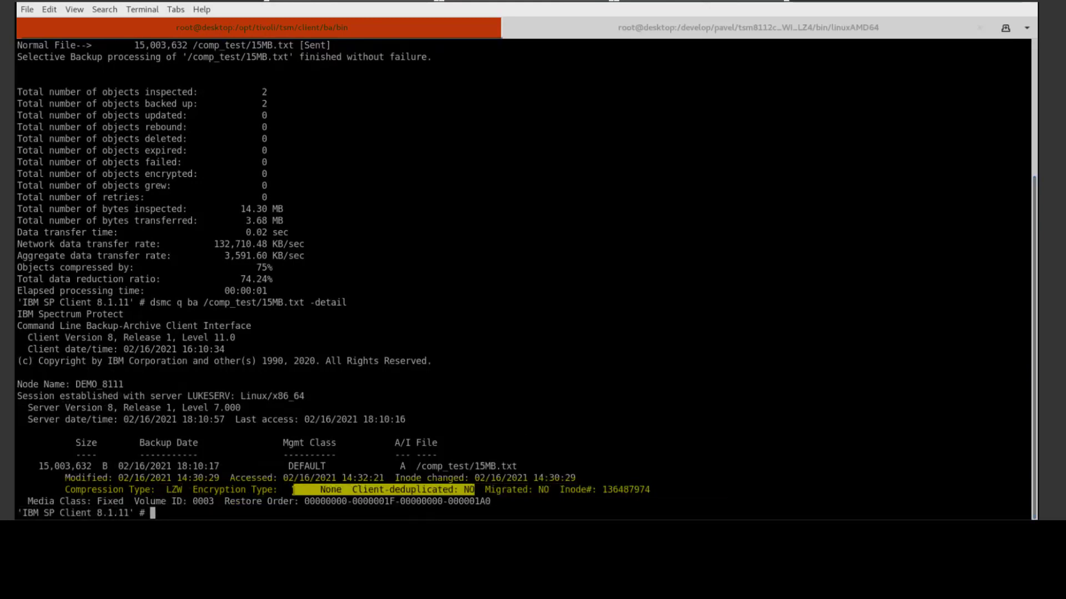
{"action": "scroll", "coordinate": [293, 277], "scroll_direction": "up", "scroll_amount": 7}
{"action": "left_click_drag", "start_coordinate": [150, 57], "coordinate": [292, 58]}
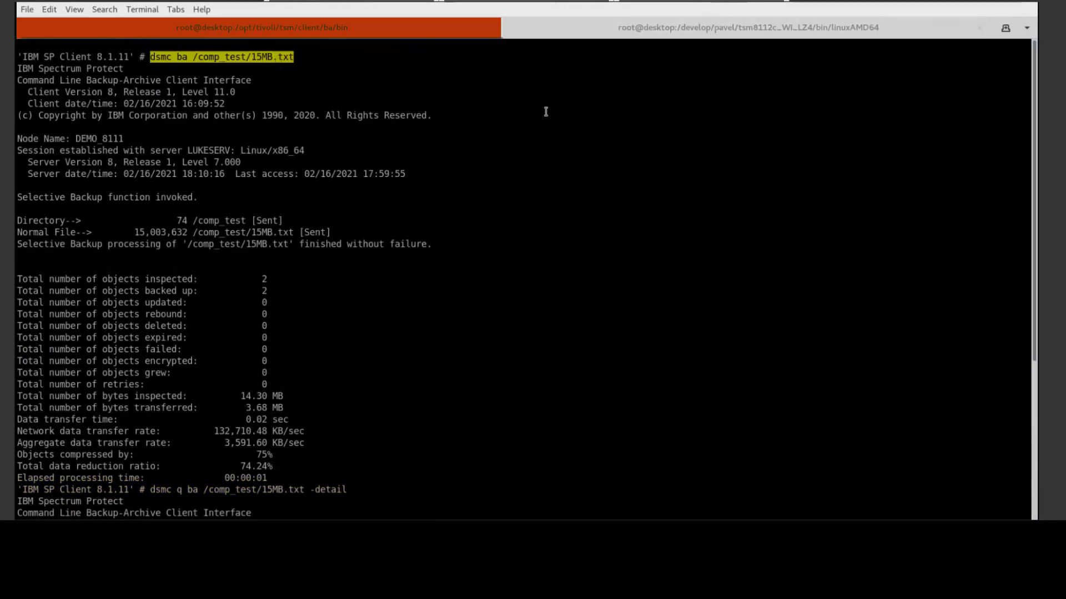
Step: Back up /comp_test/15MB.txt in the 8.1.12 session and highlight its 86% compression result
{"action": "left_click", "coordinate": [543, 29]}
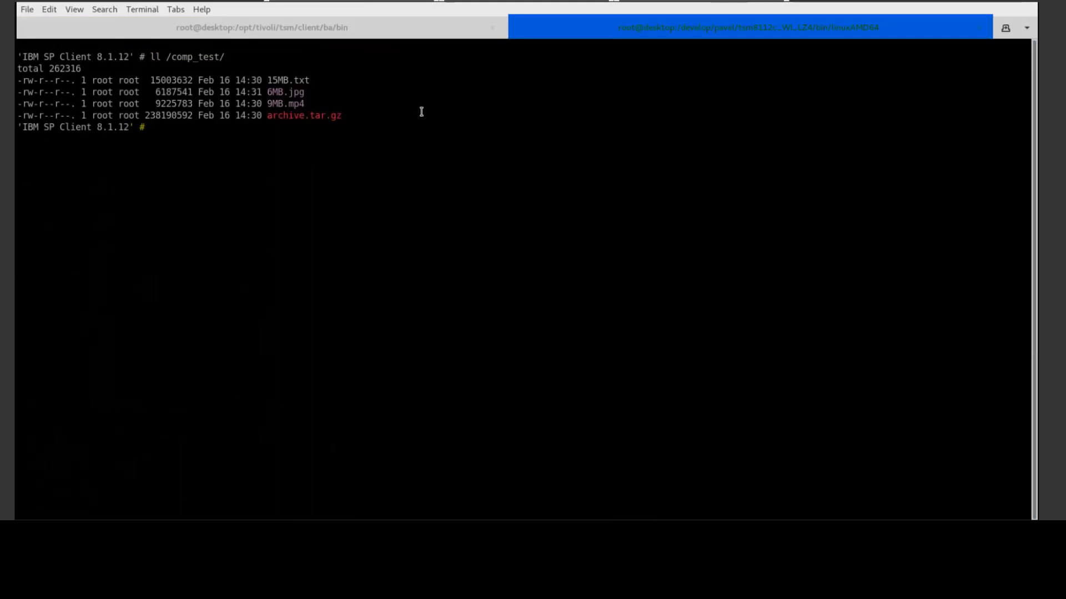
{"action": "type", "text": "dsmc ba /comp_test/15MB.txt"}
{"action": "key", "text": "Return"}
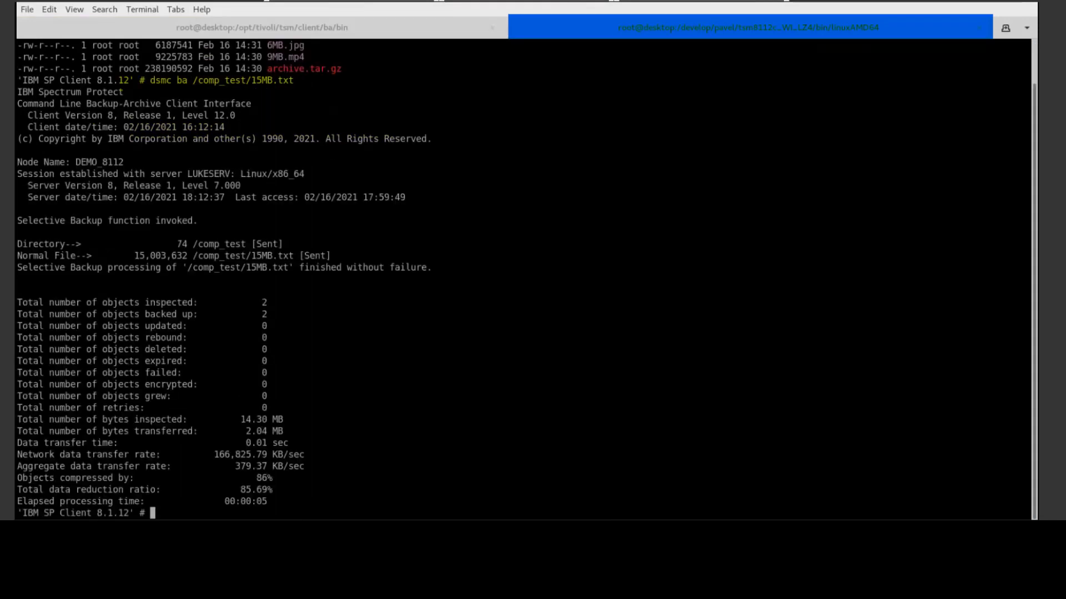
{"action": "triple_click", "coordinate": [82, 477]}
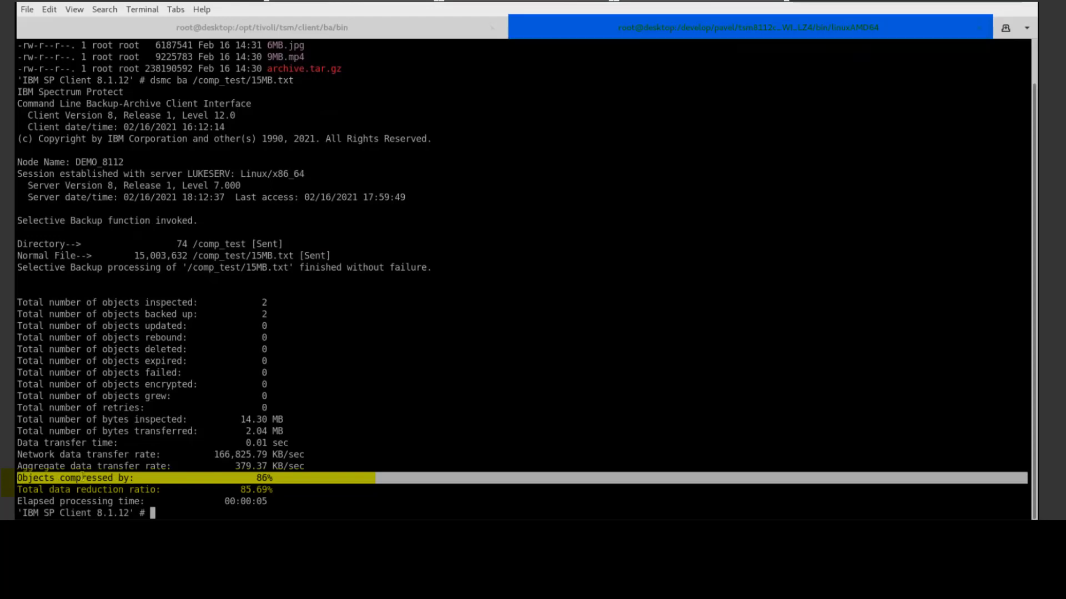
Step: Run the detailed 15MB.txt query on 8.1.12, highlight its LZ4 details, and return to the 8.1.11 session
{"action": "key", "text": "Up"}
{"action": "key", "text": "Left"}
{"action": "key", "text": "Left"}
{"action": "key", "text": "Left"}
{"action": "key", "text": "Left"}
{"action": "key", "text": "Left"}
{"action": "key", "text": "Left"}
{"action": "key", "text": "Left"}
{"action": "key", "text": "Left"}
{"action": "key", "text": "Left"}
{"action": "key", "text": "Left"}
{"action": "key", "text": "Left"}
{"action": "key", "text": "Left"}
{"action": "key", "text": "Left"}
{"action": "key", "text": "Left"}
{"action": "key", "text": "Left"}
{"action": "key", "text": "Left"}
{"action": "key", "text": "Left"}
{"action": "key", "text": "Left"}
{"action": "key", "text": "Left"}
{"action": "key", "text": "Left"}
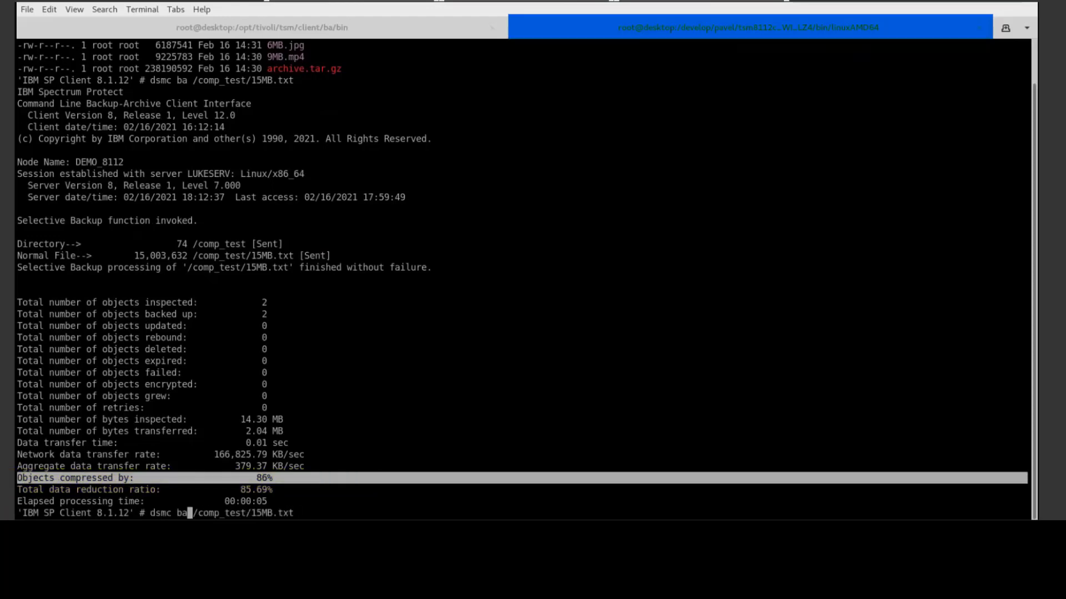
{"action": "type", "text": "q"}
{"action": "key", "text": "End"}
{"action": "type", "text": "-de"}
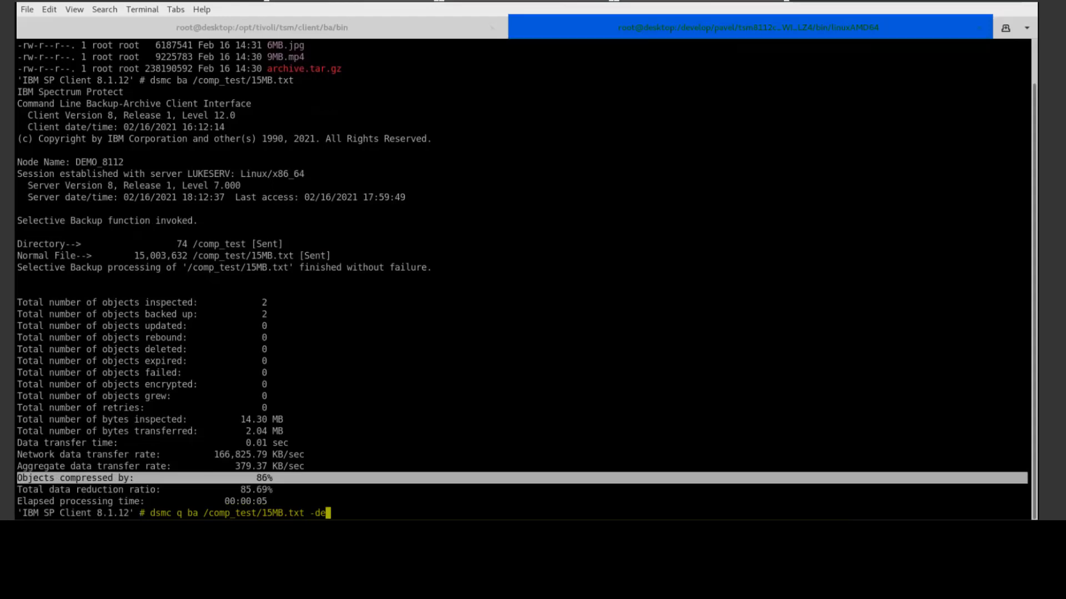
{"action": "type", "text": "tail"}
{"action": "key", "text": "Return"}
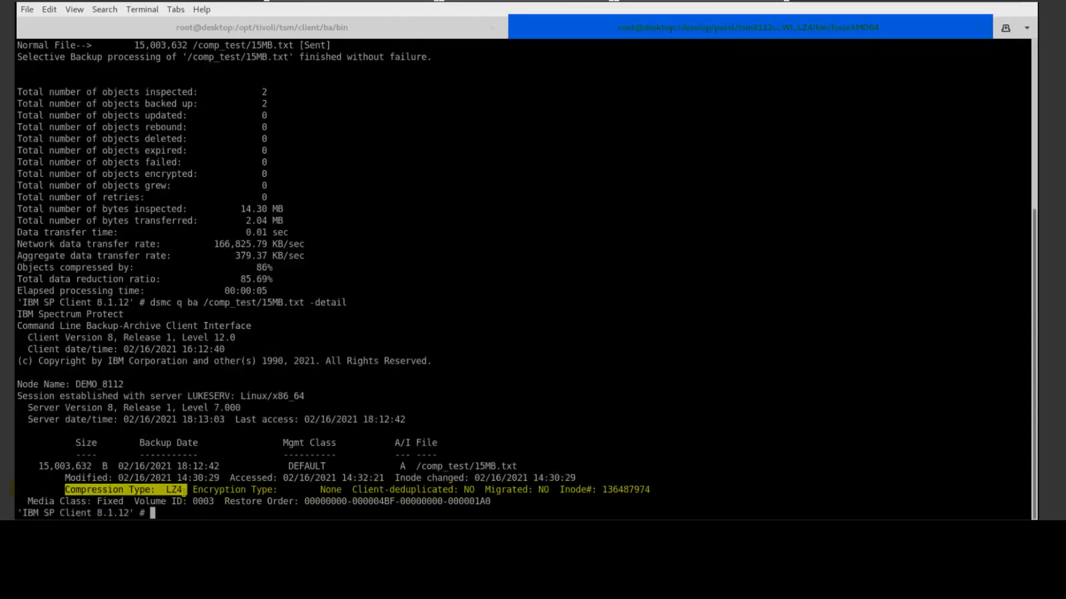
{"action": "left_click_drag", "start_coordinate": [184, 492], "coordinate": [472, 486]}
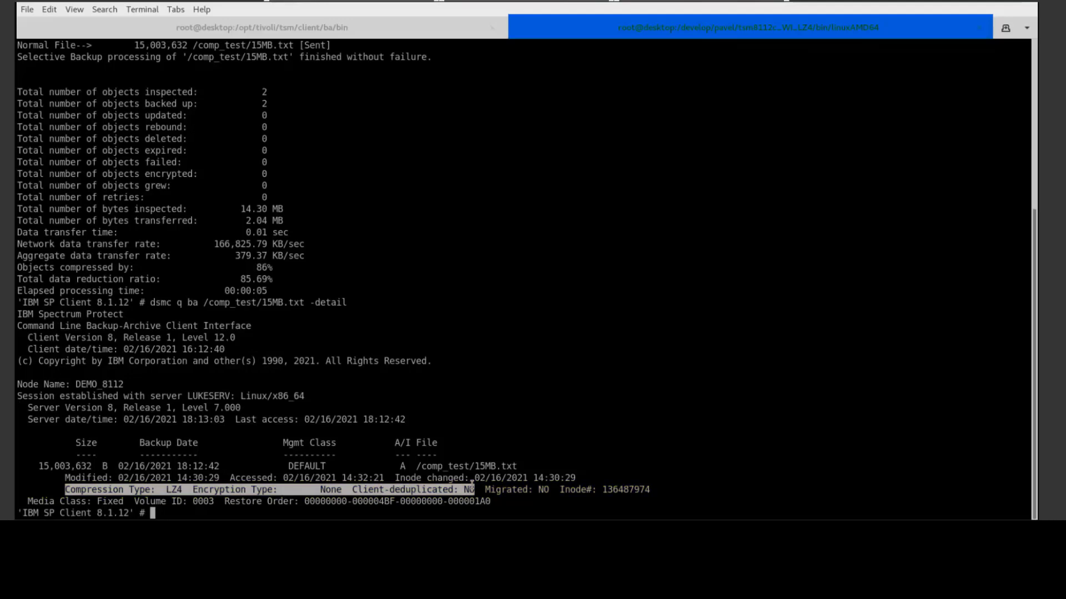
{"action": "left_click", "coordinate": [238, 32]}
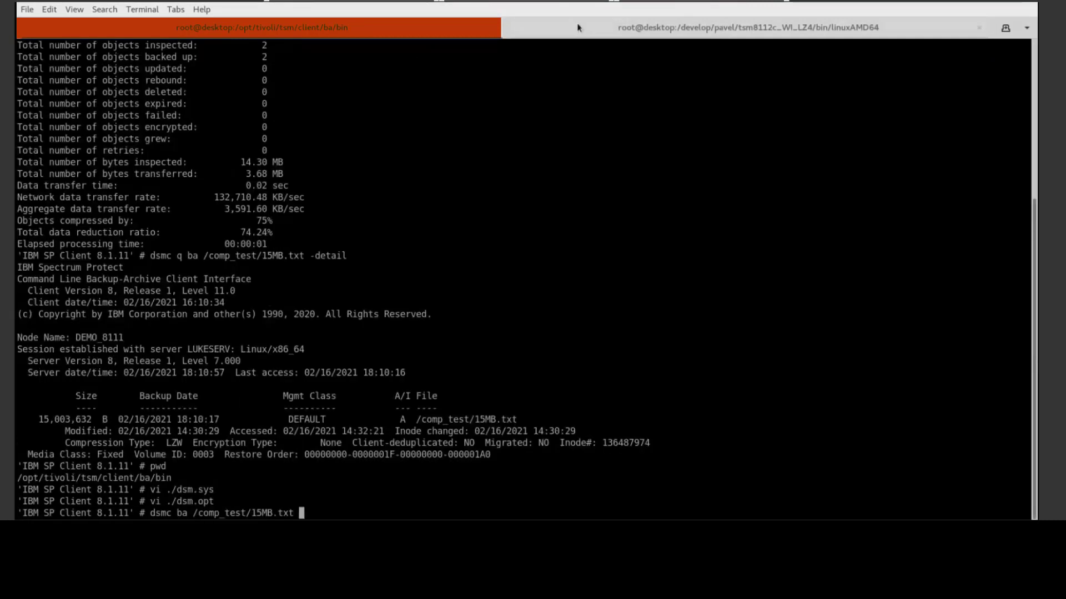
Step: Back up /comp_test/6MB.jpg with the 8.1.11 client
{"action": "key", "text": "BackSpace"}
{"action": "key", "text": "BackSpace"}
{"action": "key", "text": "BackSpace"}
{"action": "key", "text": "BackSpace"}
{"action": "key", "text": "BackSpace"}
{"action": "key", "text": "BackSpace"}
{"action": "key", "text": "BackSpace"}
{"action": "key", "text": "BackSpace"}
{"action": "type", "text": "6"}
{"action": "key", "text": "Tab"}
{"action": "key", "text": "Return"}
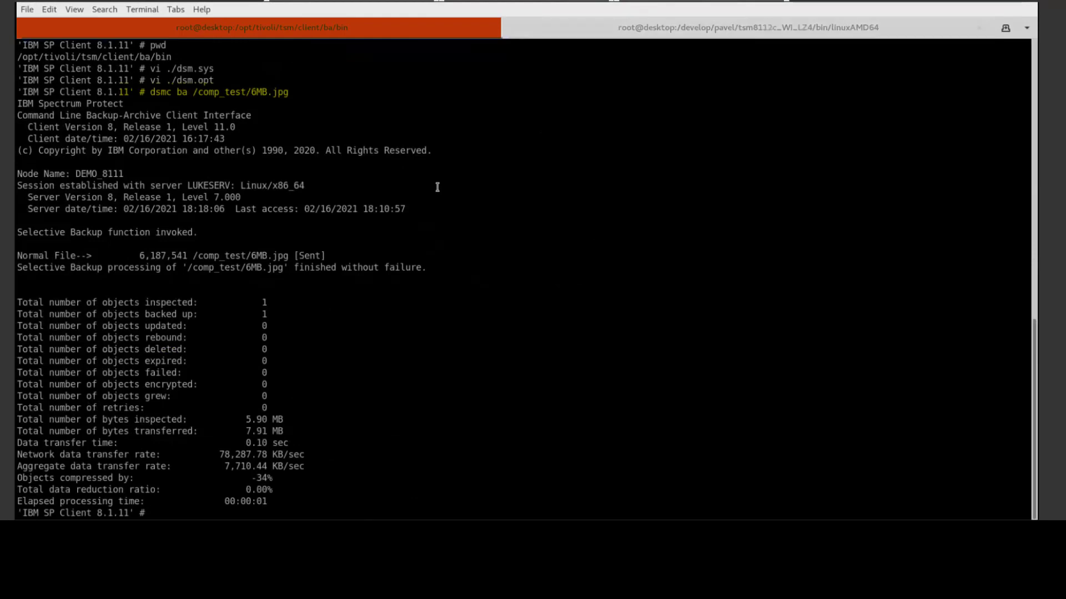
{"action": "left_click_drag", "start_coordinate": [152, 94], "coordinate": [290, 92]}
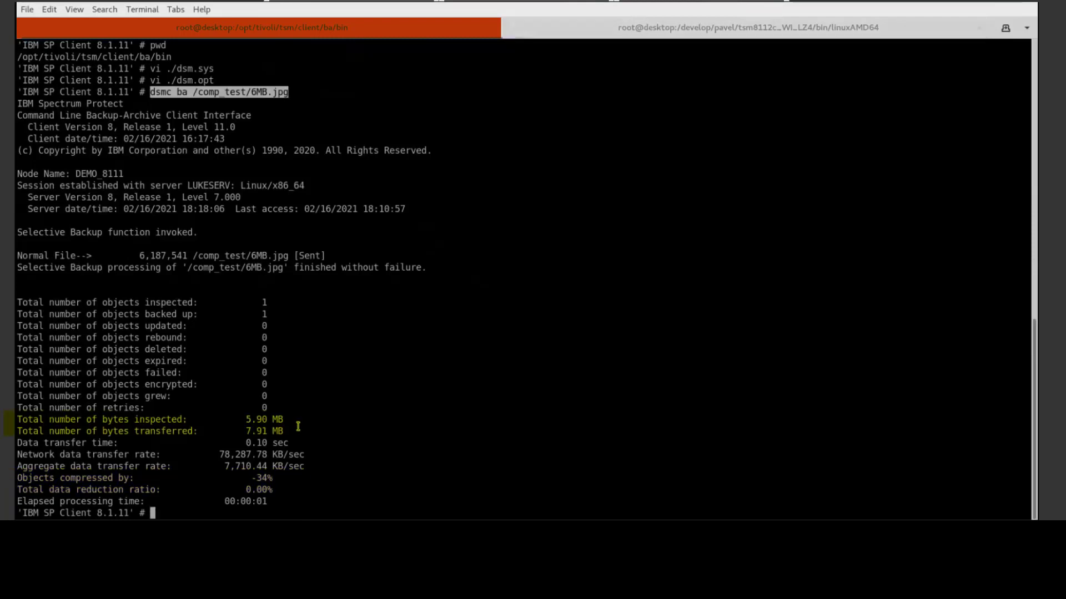
Step: Highlight 5.90 MB inspected versus 7.91 MB sent, and copy the 6MB.jpg backup command
{"action": "left_click_drag", "start_coordinate": [298, 435], "coordinate": [22, 422]}
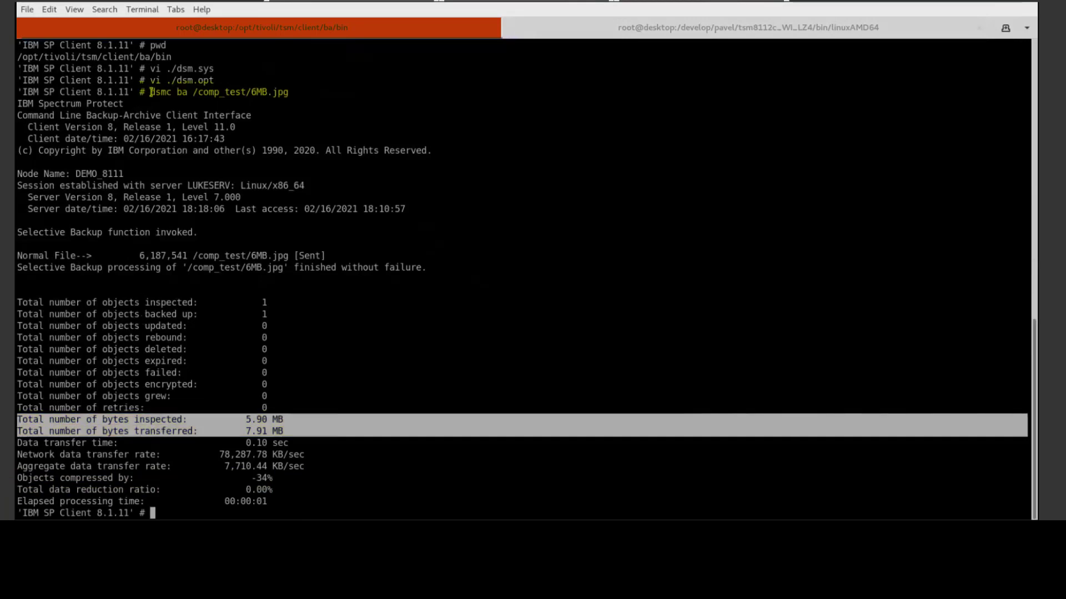
{"action": "left_click_drag", "start_coordinate": [151, 93], "coordinate": [288, 94]}
{"action": "key", "text": "ctrl+c"}
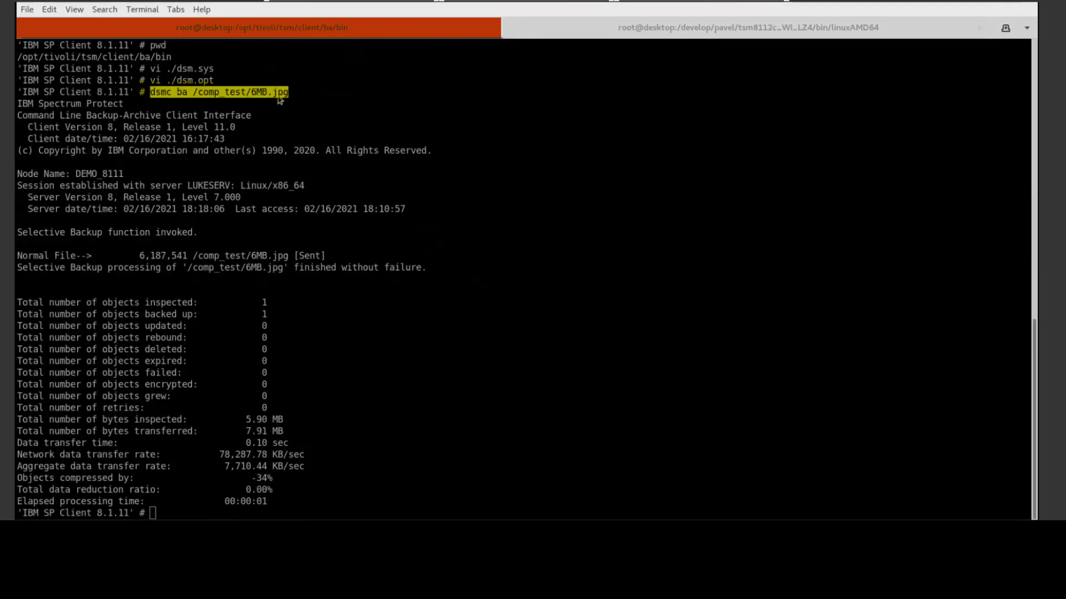
{"action": "key", "text": "ctrl+Page_Down"}
Step: Run the pasted 6MB.jpg backup on 8.1.12, which sends 5.91 MB for 5.90 MB inspected
{"action": "middle_click", "coordinate": [328, 274]}
{"action": "key", "text": "Return"}
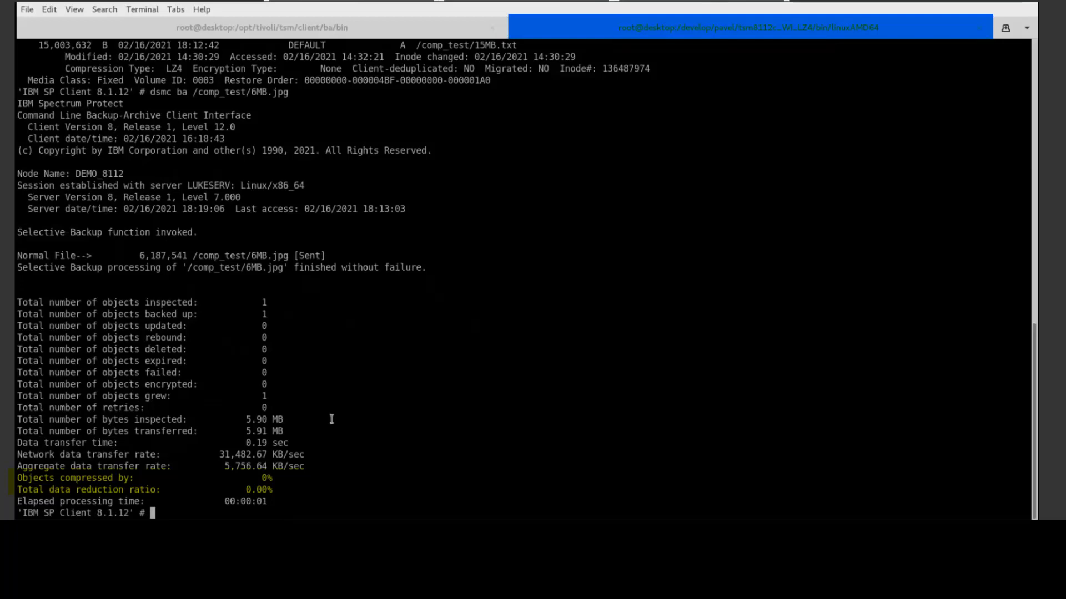
{"action": "left_click_drag", "start_coordinate": [291, 432], "coordinate": [18, 420]}
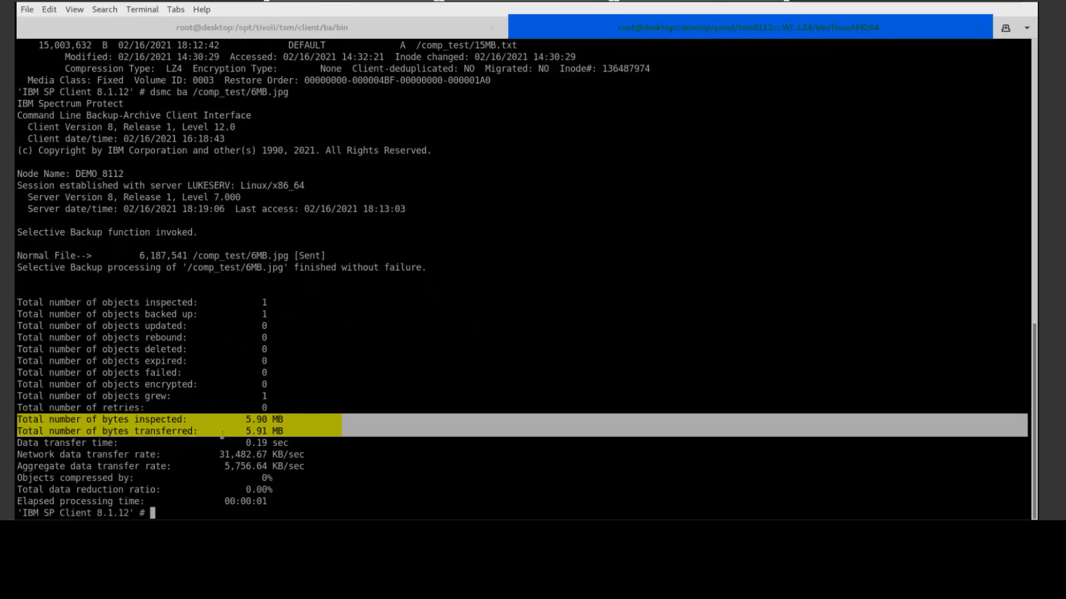
Step: Run the detailed 6MB.jpg query and mark its LZ4 compression type
{"action": "key", "text": "Up"}
{"action": "key", "text": "Up"}
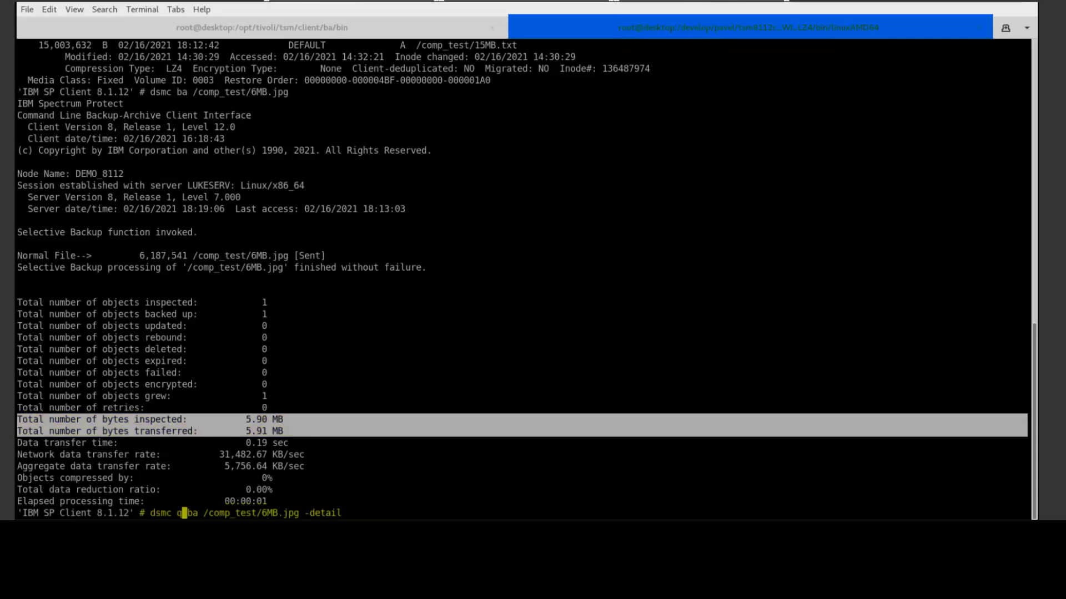
{"action": "key", "text": "Return"}
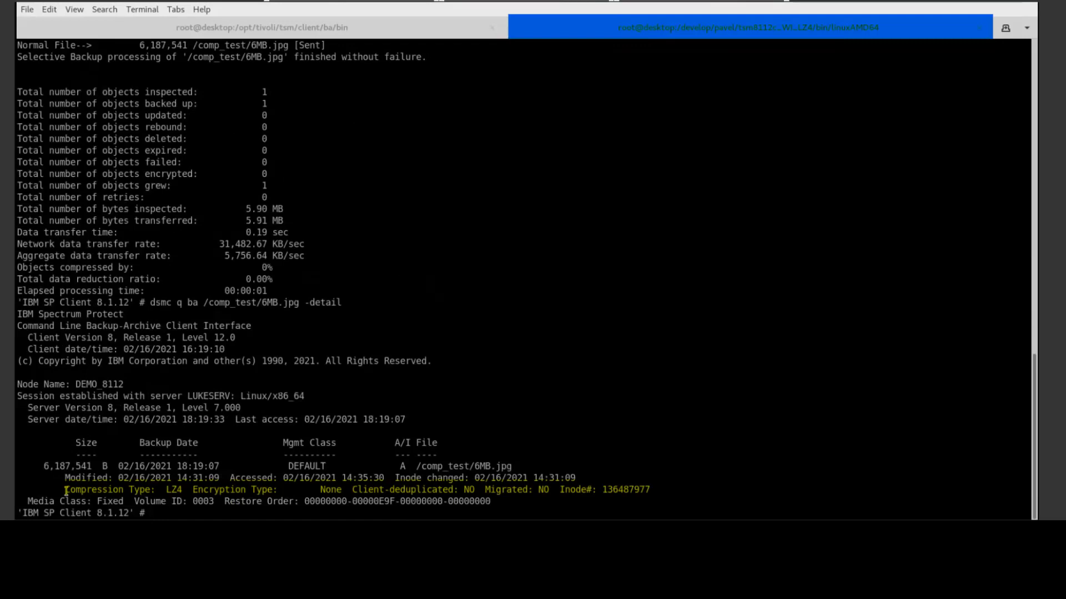
{"action": "left_click_drag", "start_coordinate": [65, 489], "coordinate": [182, 493]}
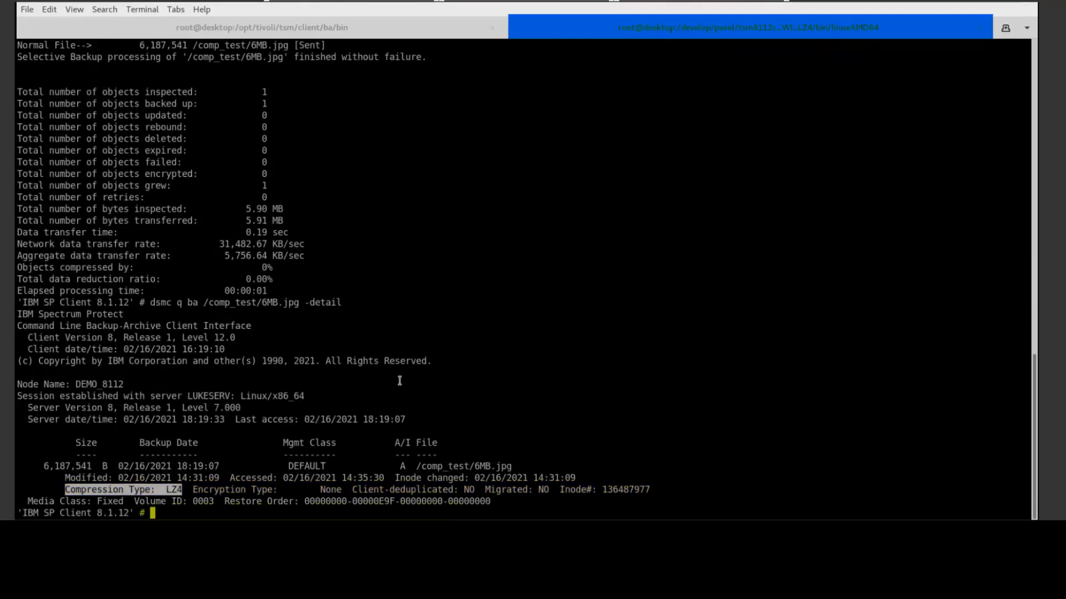
Step: In the 8.1.11 session, add a COMPRESSALWAYS NO line to dsm.opt in vi and save it
{"action": "left_click", "coordinate": [201, 26]}
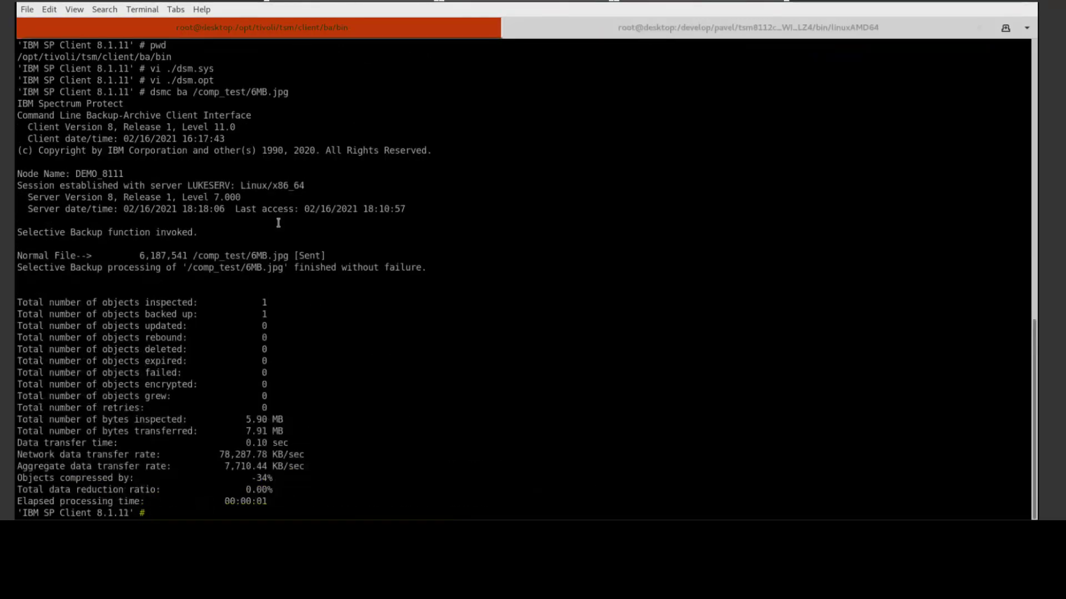
{"action": "type", "text": "vi ./dsm.opt"}
{"action": "key", "text": "Return"}
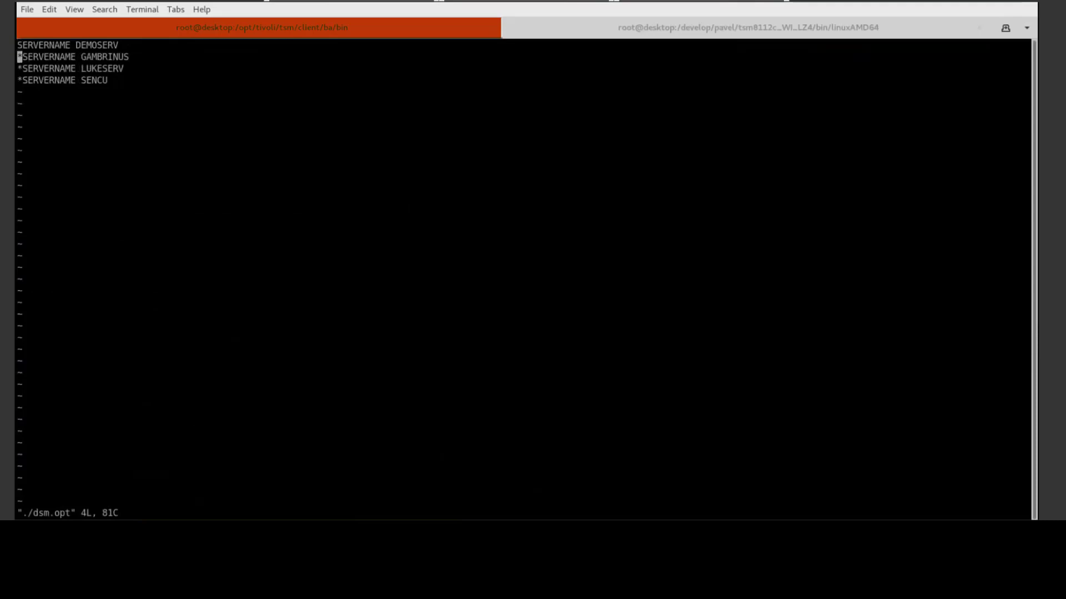
{"action": "key", "text": "j"}
{"action": "key", "text": "j"}
{"action": "key", "text": "e"}
{"action": "key", "text": "e"}
{"action": "key", "text": "a"}
{"action": "key", "text": "Return"}
{"action": "key", "text": "Return"}
{"action": "type", "text": "CO"}
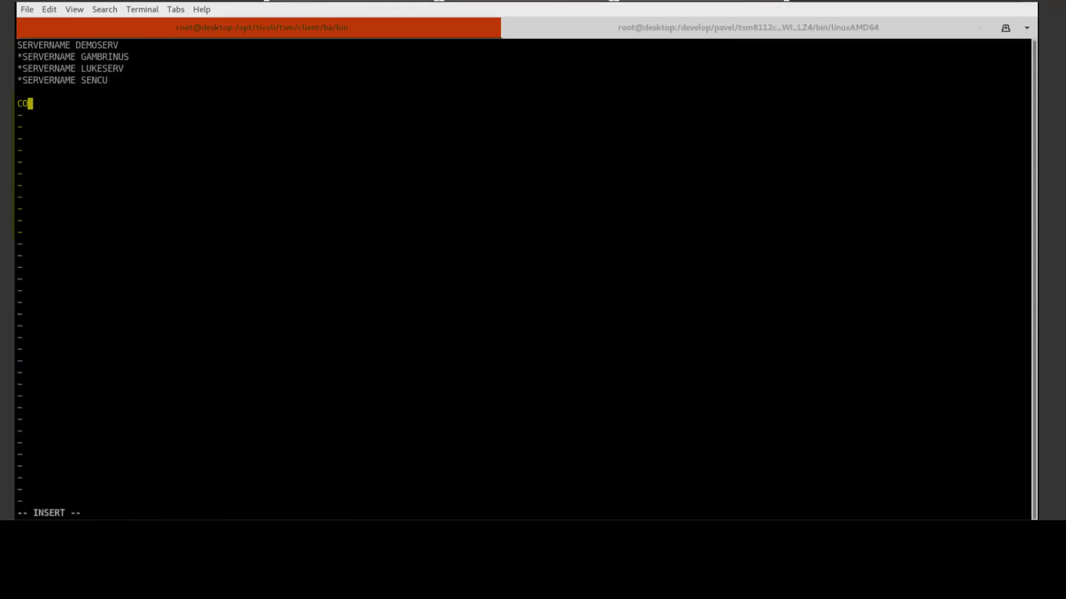
{"action": "type", "text": "MPRESSALWAYS  NO"}
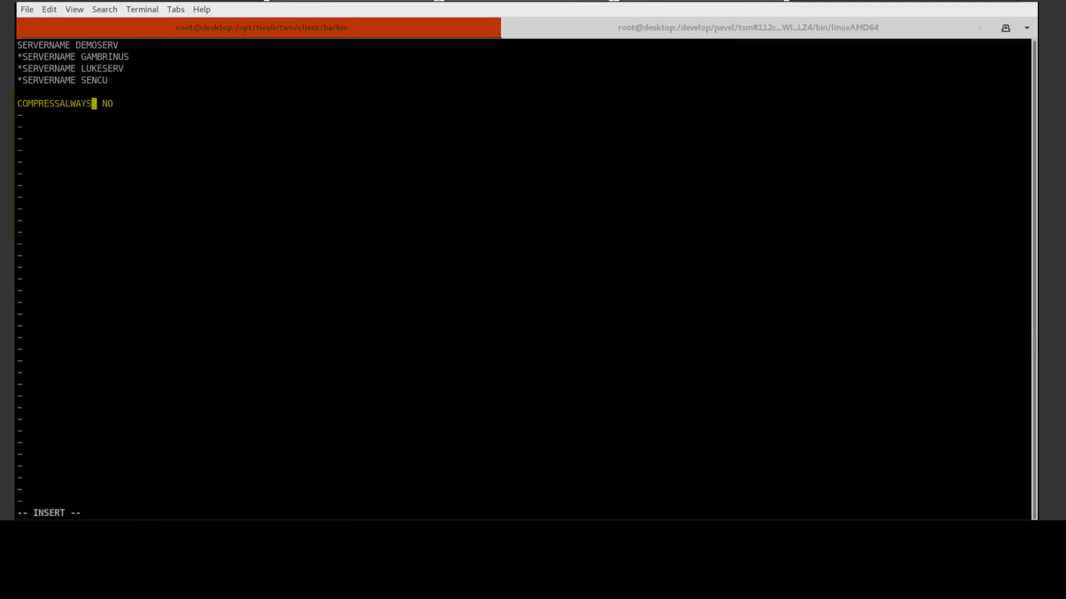
{"action": "key", "text": "Escape"}
{"action": "type", "text": ":x"}
{"action": "key", "text": "Return"}
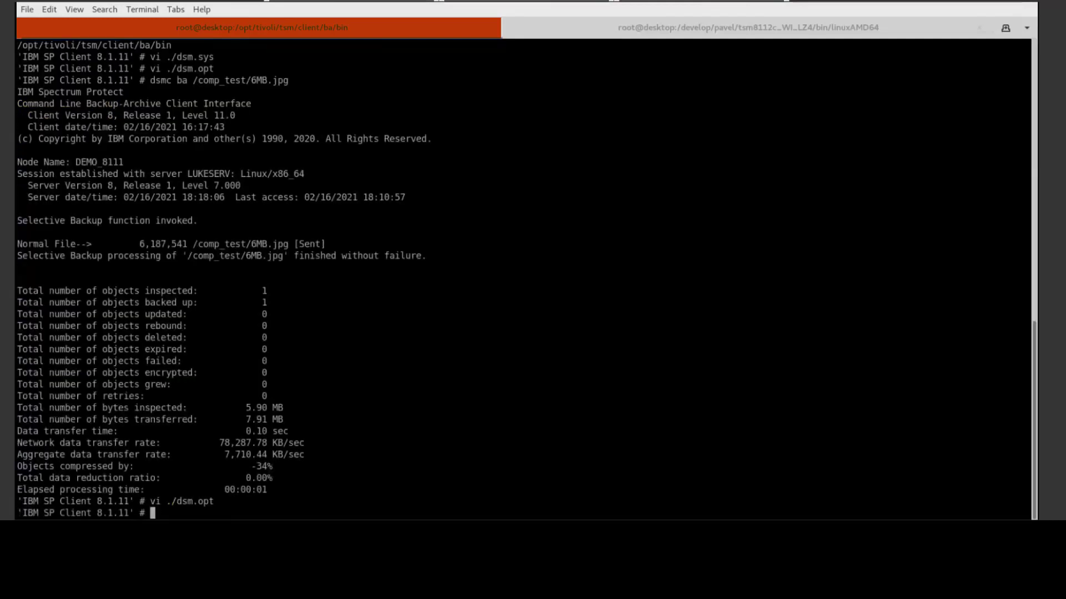
Step: Rerun the 6MB.jpg backup and mark the Compressed Data Grew message
{"action": "key", "text": "Up"}
{"action": "key", "text": "Up"}
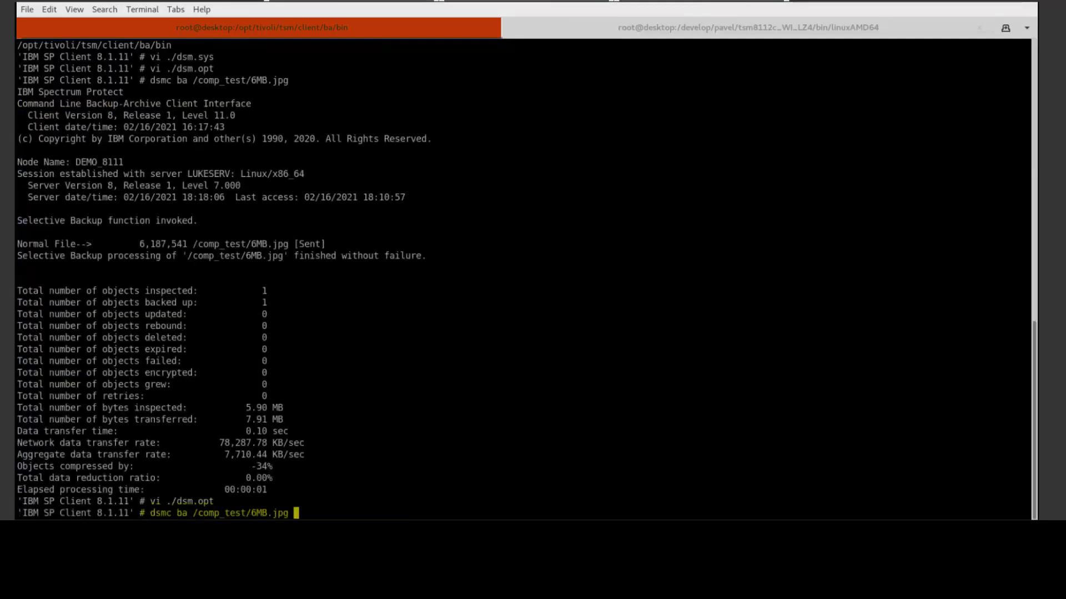
{"action": "key", "text": "Return"}
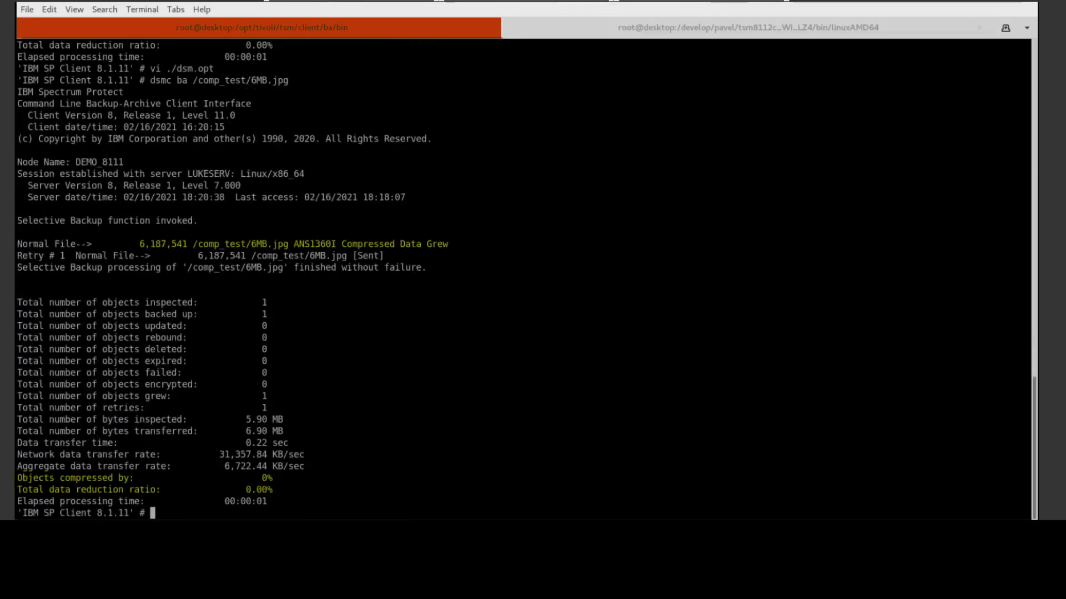
{"action": "triple_click", "coordinate": [255, 244]}
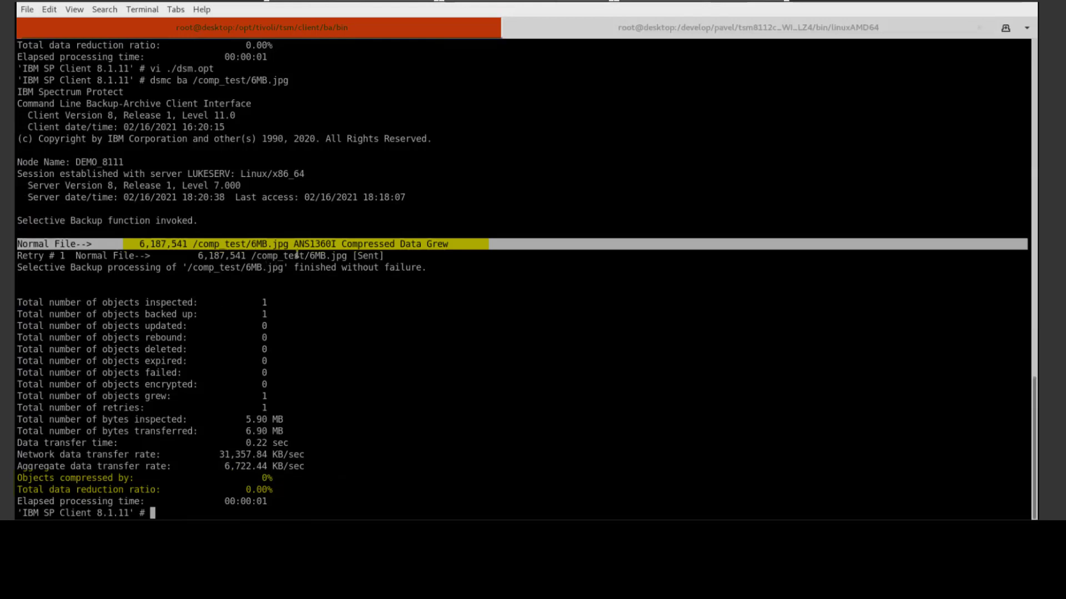
Step: Comment out the COMPRESSALWAYS line in dsm.opt with '*' and save it
{"action": "key", "text": "Up"}
{"action": "key", "text": "Up"}
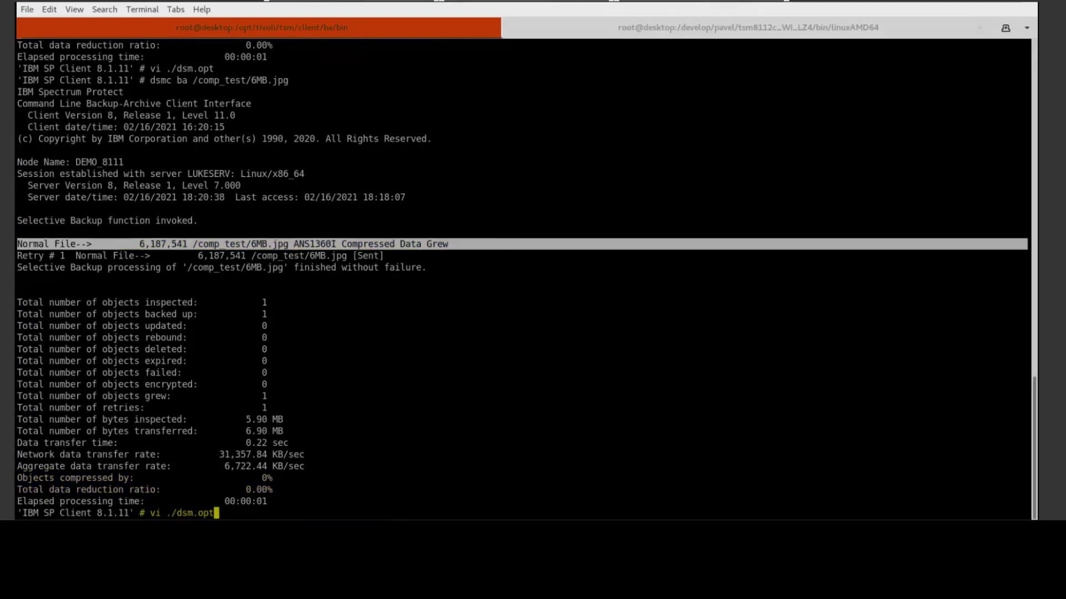
{"action": "key", "text": "Return"}
{"action": "key", "text": "Down"}
{"action": "key", "text": "Down"}
{"action": "key", "text": "Down"}
{"action": "key", "text": "Down"}
{"action": "key", "text": "Down"}
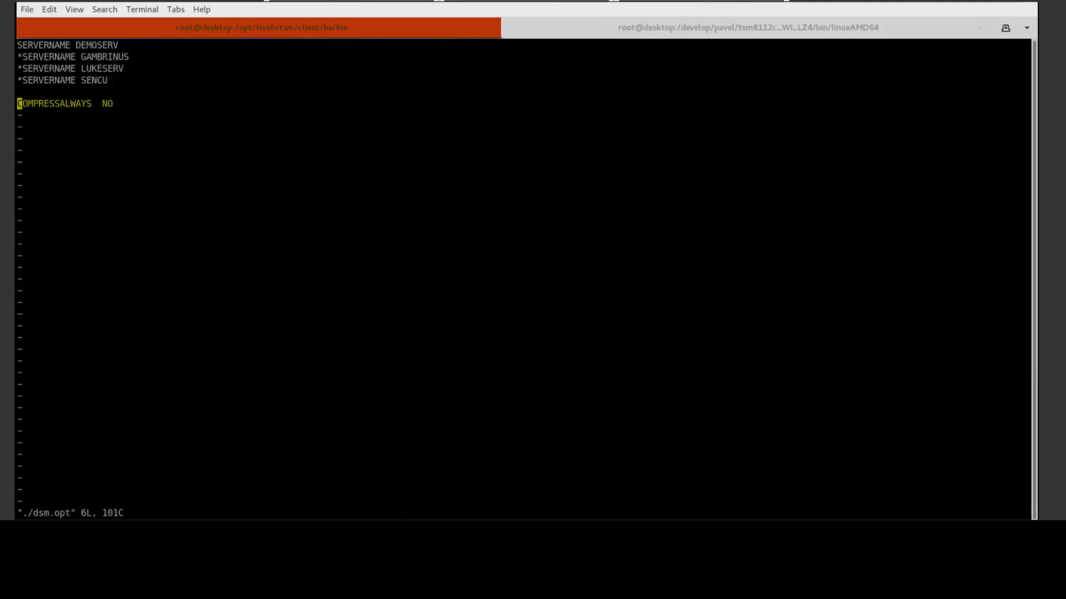
{"action": "type", "text": "i"}
{"action": "type", "text": "*"}
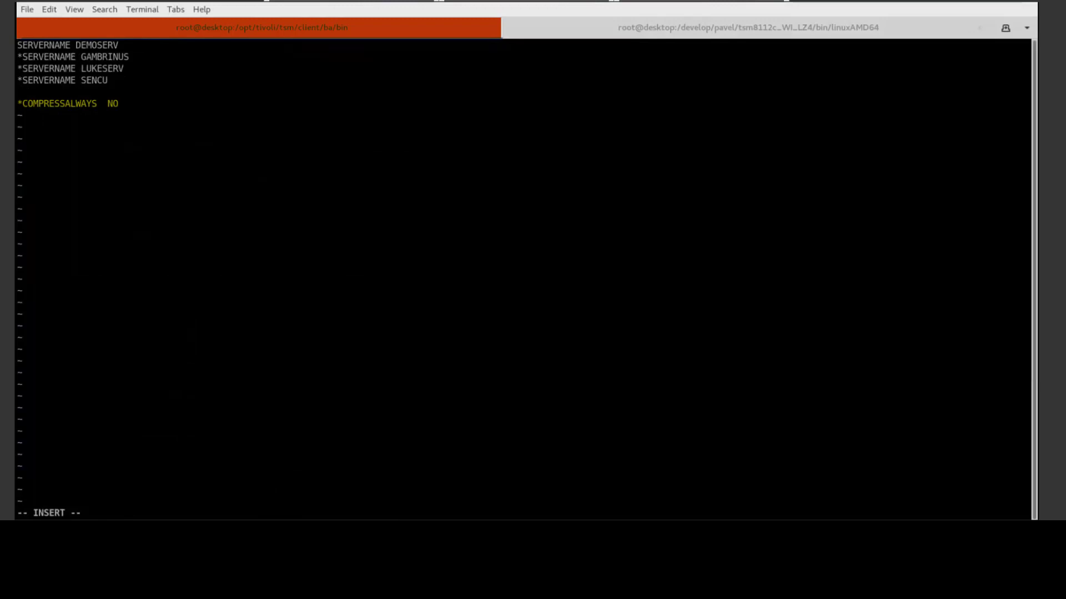
{"action": "key", "text": "Escape"}
{"action": "type", "text": ":wq"}
{"action": "key", "text": "Return"}
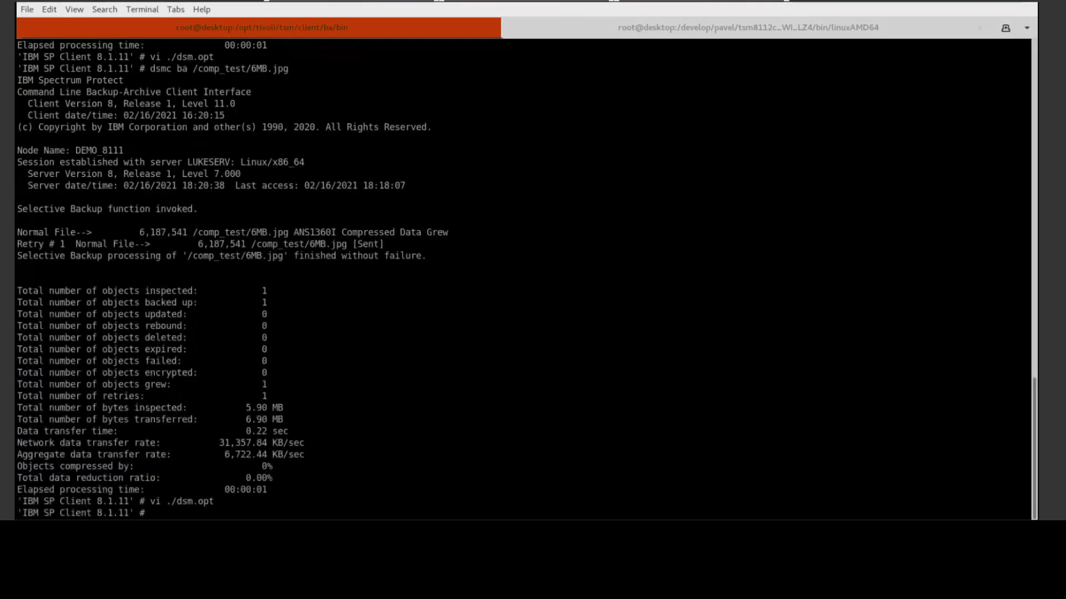
Step: Back up /comp_test/9MB.mp4 with the 8.1.11 client and copy the command
{"action": "type", "text": "dsmc ba /comp_test/"}
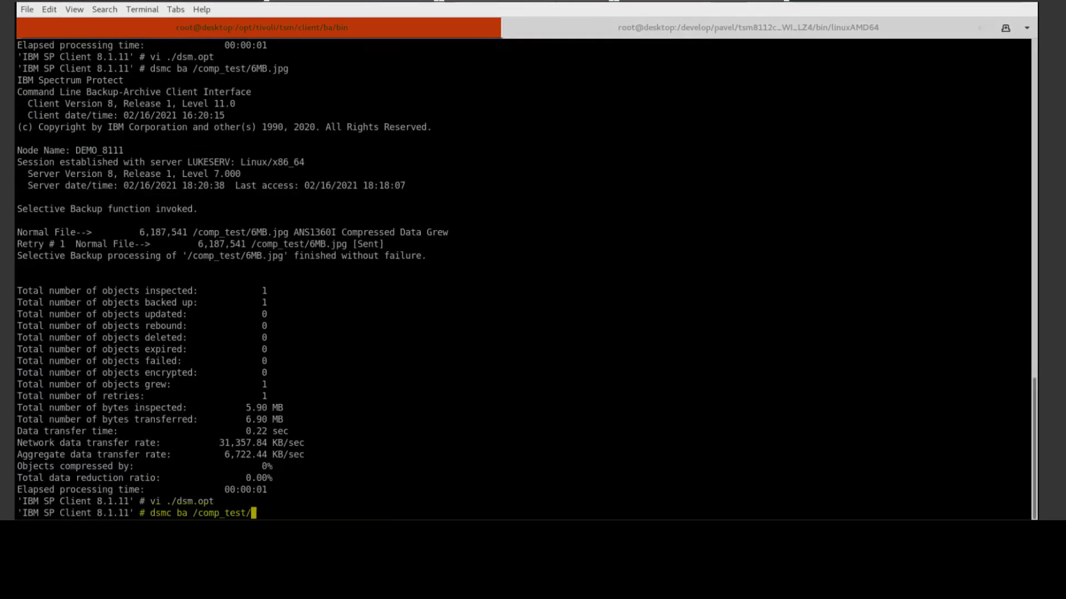
{"action": "type", "text": "9MB.mp4"}
{"action": "key", "text": "Return"}
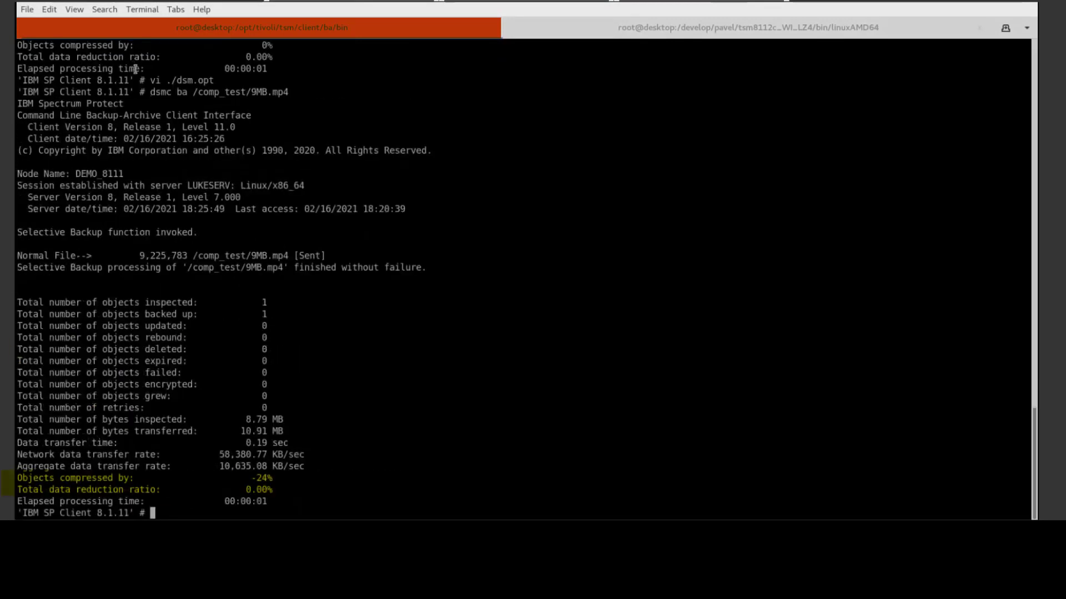
{"action": "left_click_drag", "start_coordinate": [150, 92], "coordinate": [290, 92]}
{"action": "key", "text": "ctrl+c"}
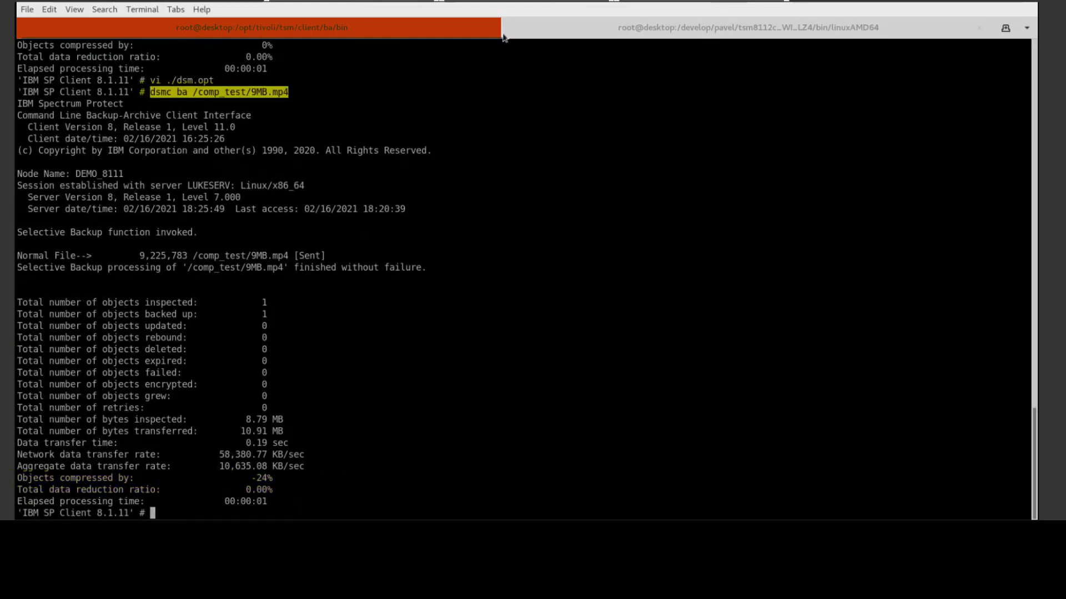
Step: Paste and run the 9MB.mp4 backup in the 8.1.12 session, sending 8.06 MB at 9% compression
{"action": "left_click", "coordinate": [519, 24]}
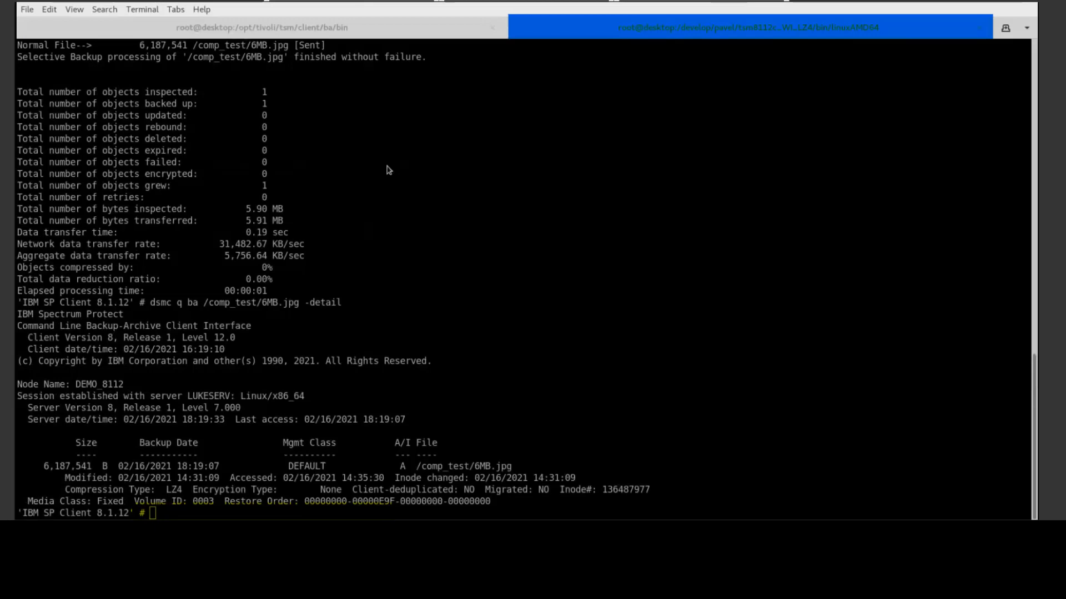
{"action": "middle_click", "coordinate": [399, 199]}
{"action": "key", "text": "Return"}
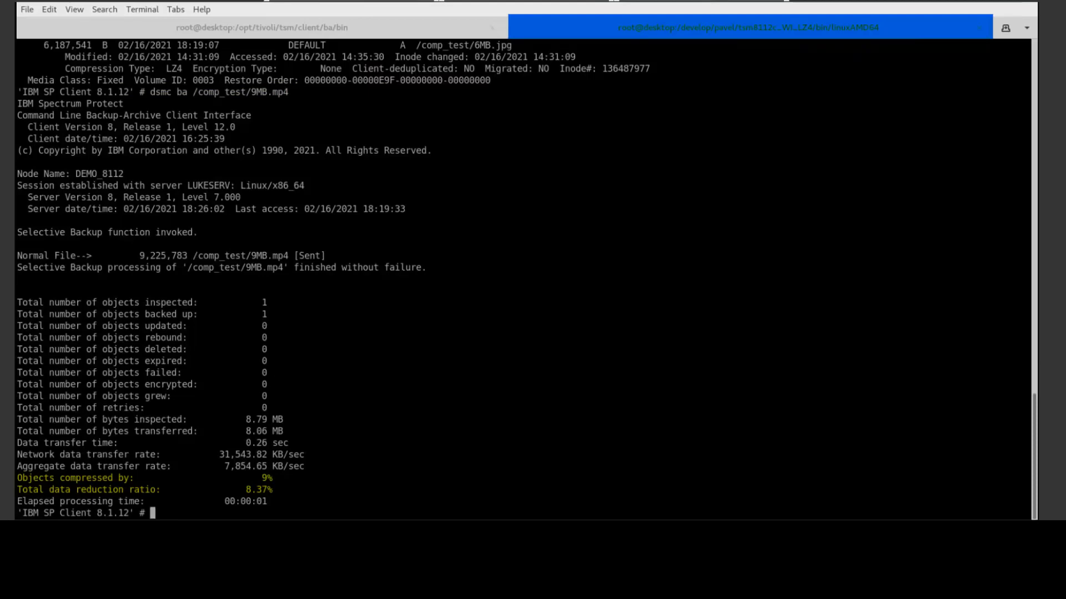
Step: In the 8.1.11 session, back up /comp_test/archive.tar.gz and copy the backup command
{"action": "left_click", "coordinate": [264, 26]}
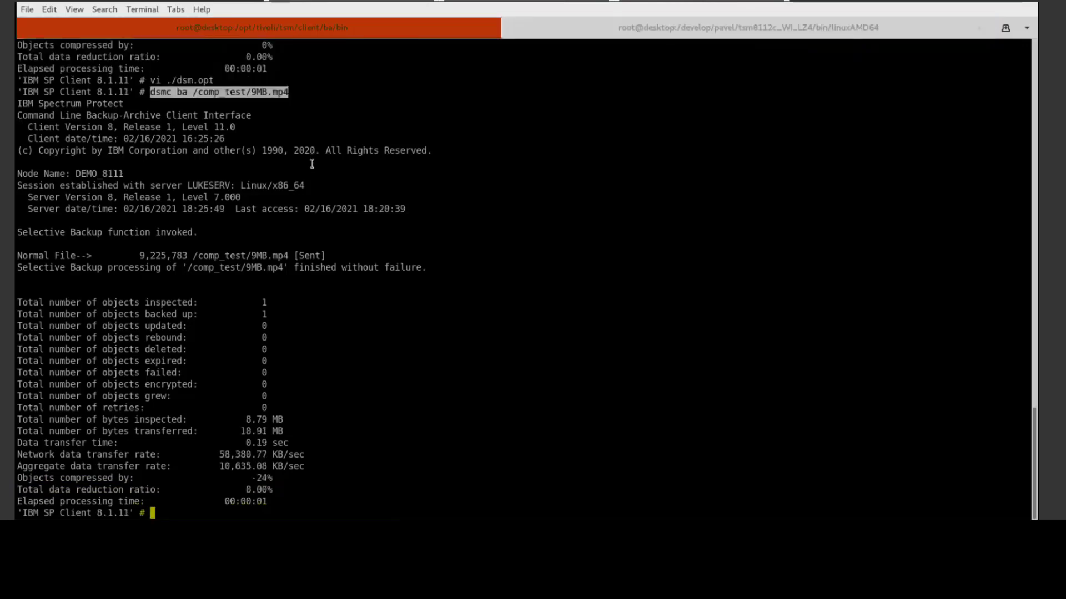
{"action": "key", "text": "Up"}
{"action": "key", "text": "BackSpace"}
{"action": "key", "text": "BackSpace"}
{"action": "key", "text": "BackSpace"}
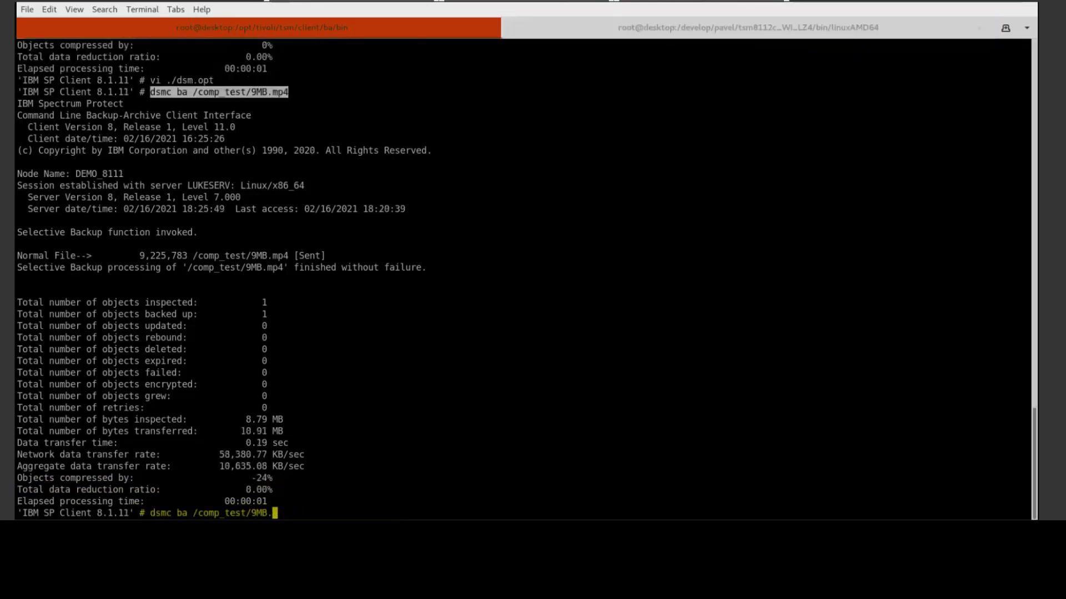
{"action": "key", "text": "BackSpace"}
{"action": "key", "text": "BackSpace"}
{"action": "key", "text": "BackSpace"}
{"action": "key", "text": "BackSpace"}
{"action": "type", "text": "a"}
{"action": "key", "text": "Tab"}
{"action": "key", "text": "Return"}
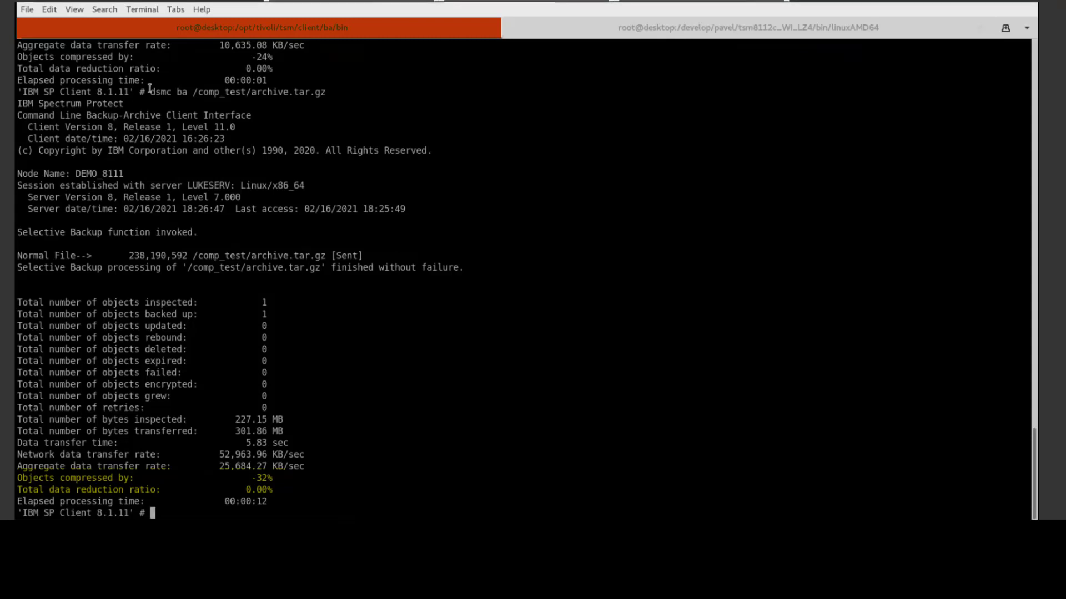
{"action": "left_click_drag", "start_coordinate": [150, 89], "coordinate": [323, 93]}
{"action": "key", "text": "ctrl+c"}
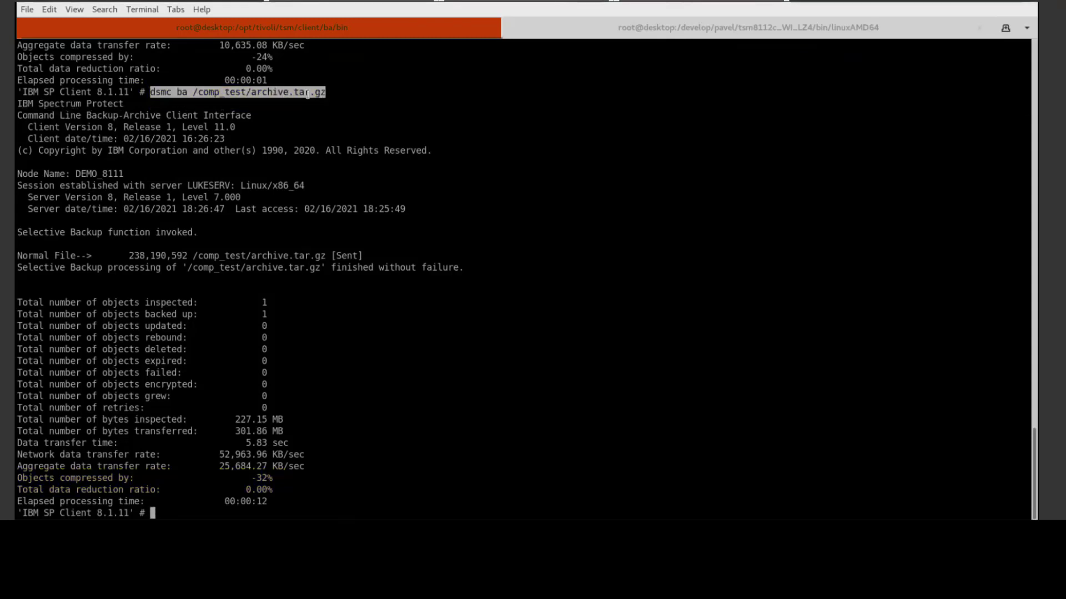
Step: Paste and run 'dsmc ba /comp_test/archive.tar.gz' in the 8.1.12 session
{"action": "left_click", "coordinate": [526, 39]}
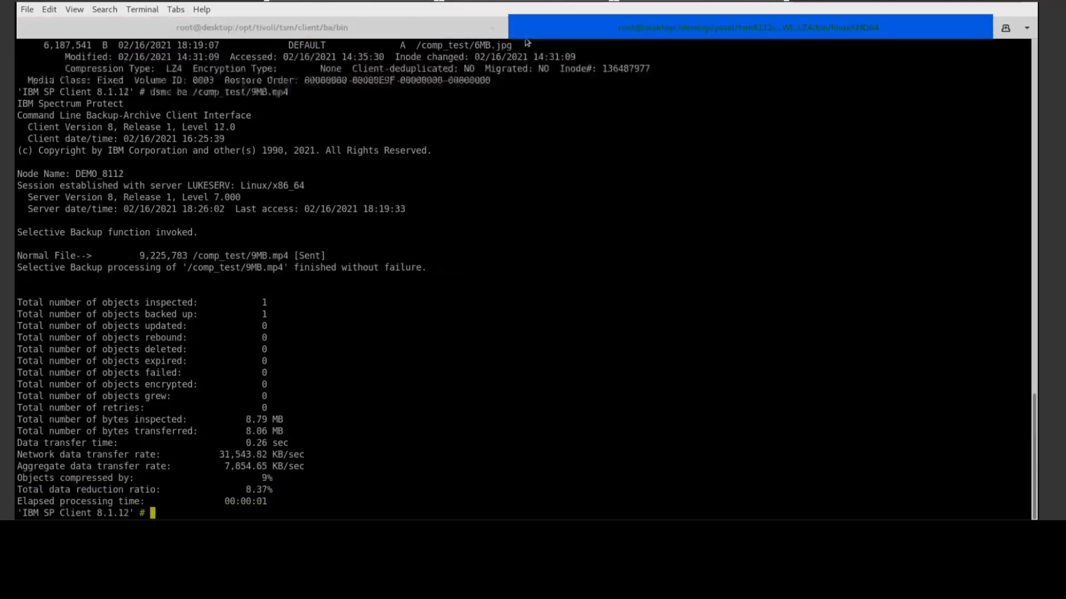
{"action": "middle_click", "coordinate": [438, 209]}
{"action": "key", "text": "Return"}
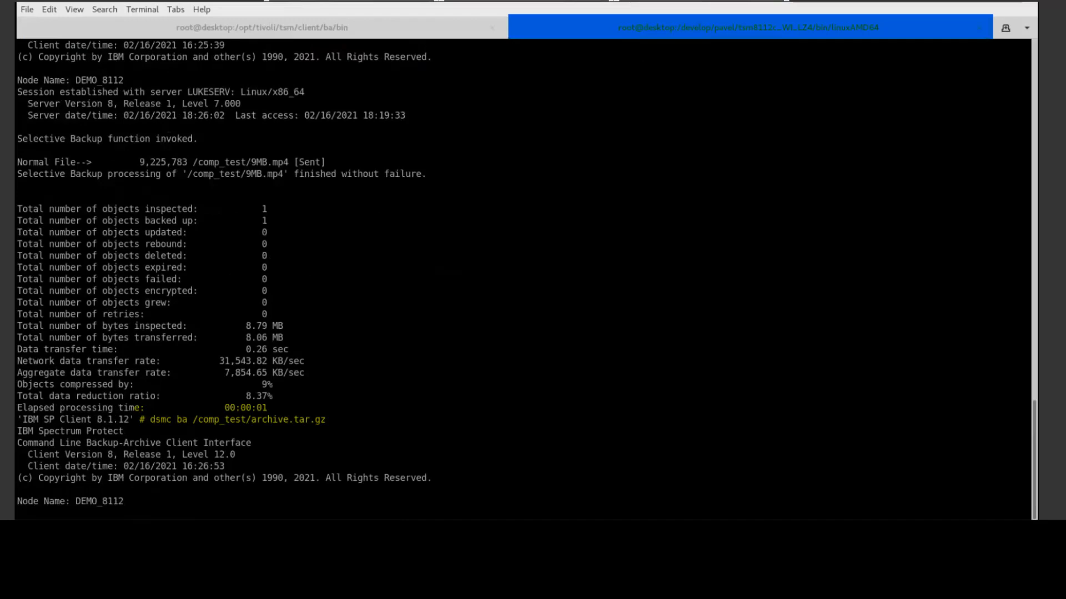